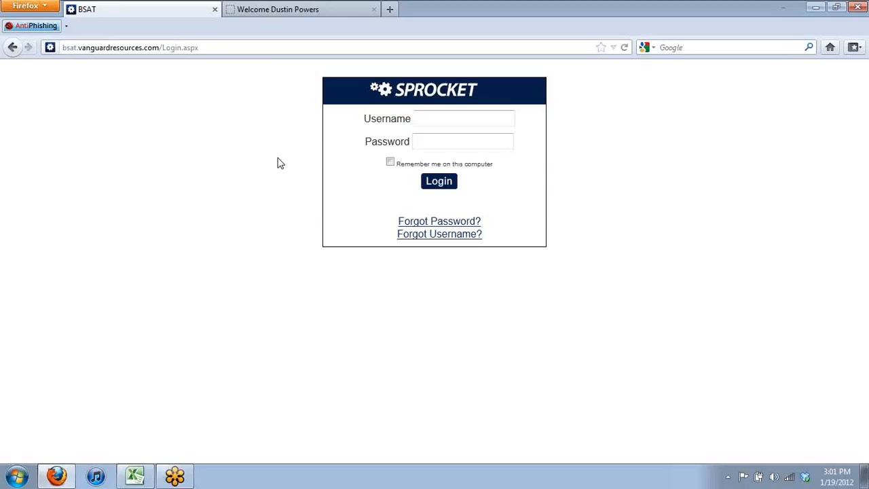
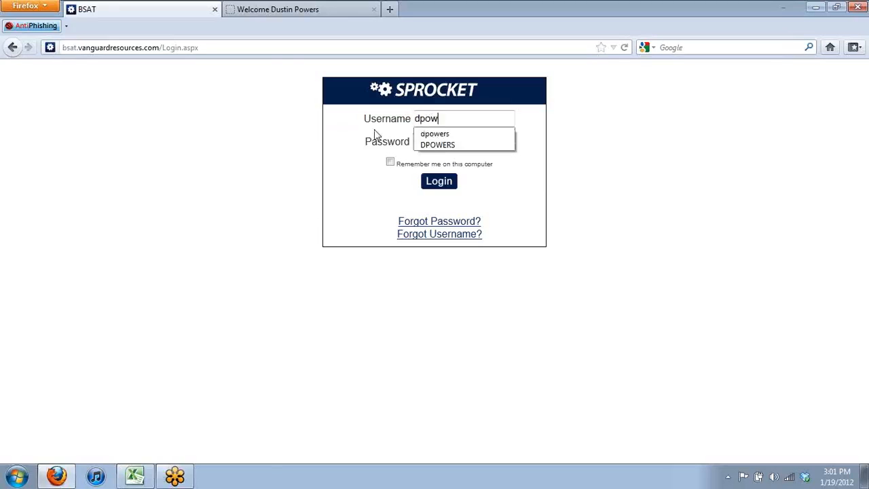
# Log in to Sprocket with the user's username and password
pyautogui.press('Tab')
pyautogui.write('******')
pyautogui.press('Return')
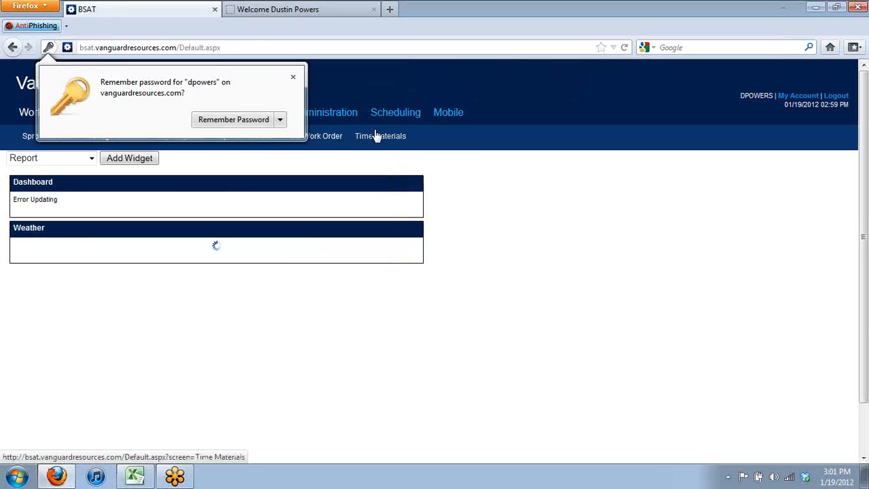
# Dismiss Firefox's save-password prompt and open the Manage Overview display board
pyautogui.click(294, 78)
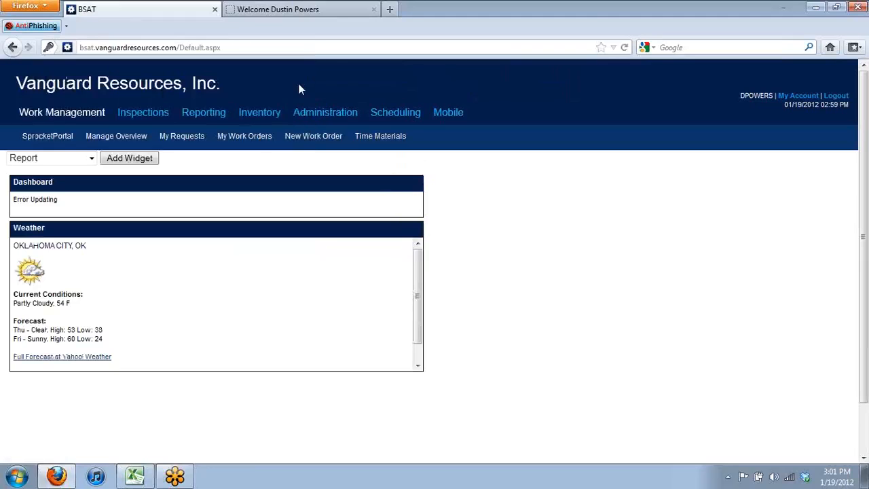
pyautogui.click(118, 139)
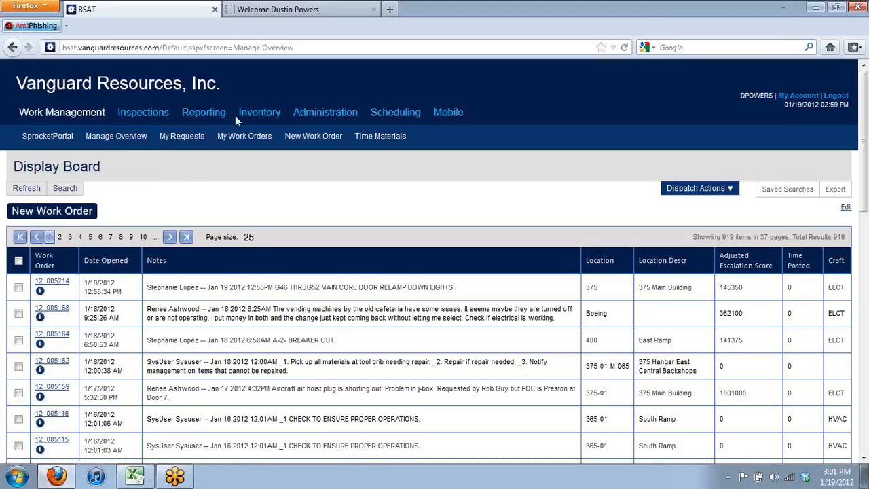
# Expand the Reporting menu to show the Dashboard, Enterprise Reports and Reports links
pyautogui.click(210, 117)
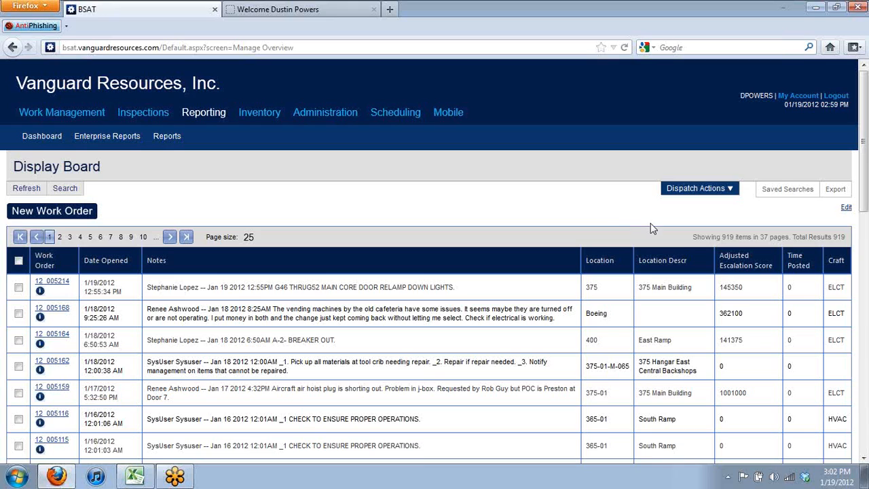
# Move the WorkType field into the lower panel of the search layout and save the page
pyautogui.click(846, 208)
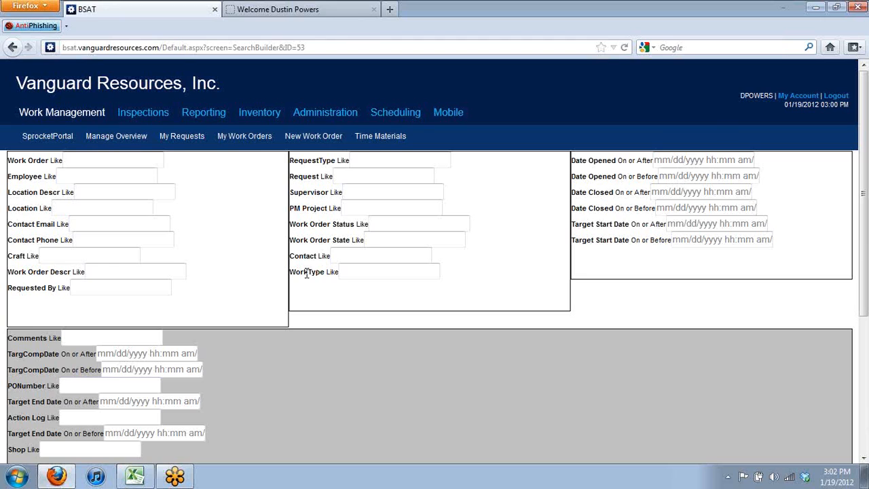
pyautogui.moveTo(306, 272); pyautogui.dragTo(270, 404)
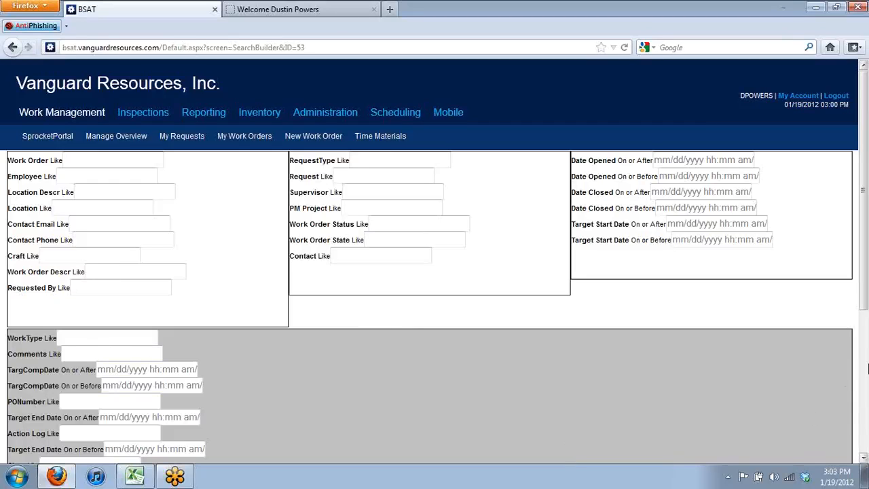
pyautogui.click(866, 369)
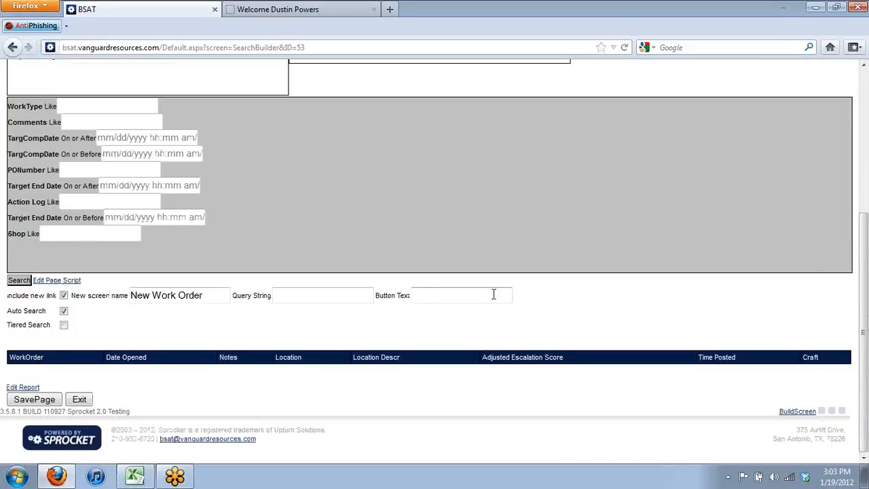
pyautogui.click(34, 400)
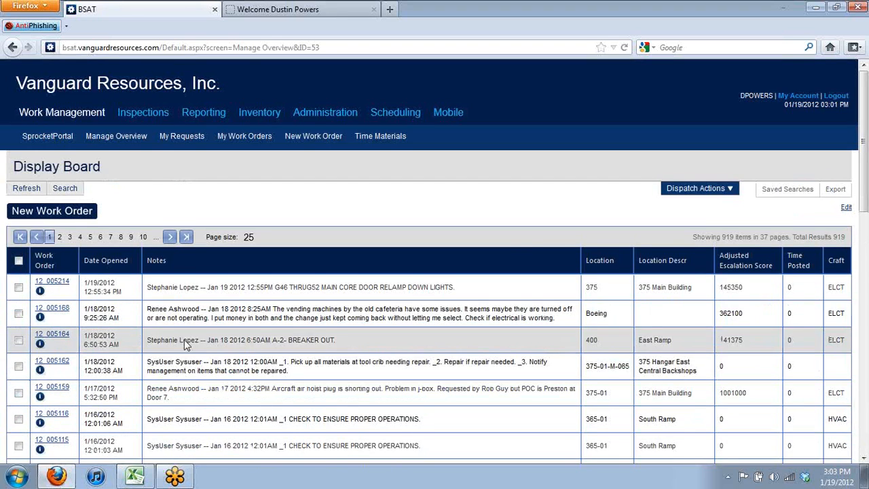
pyautogui.click(67, 189)
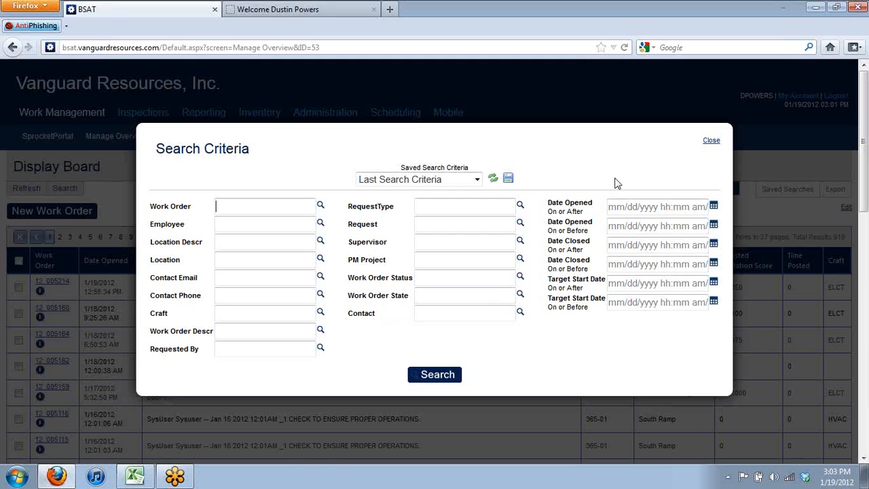
pyautogui.click(711, 141)
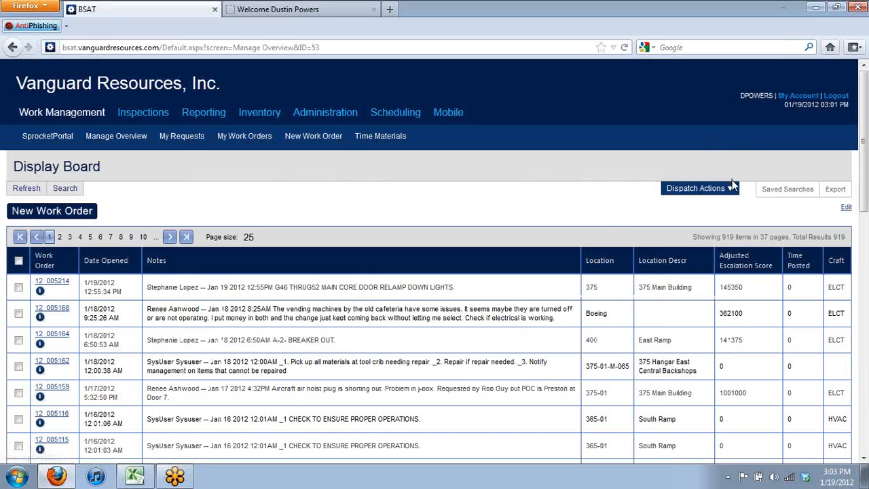
pyautogui.moveTo(720, 188)
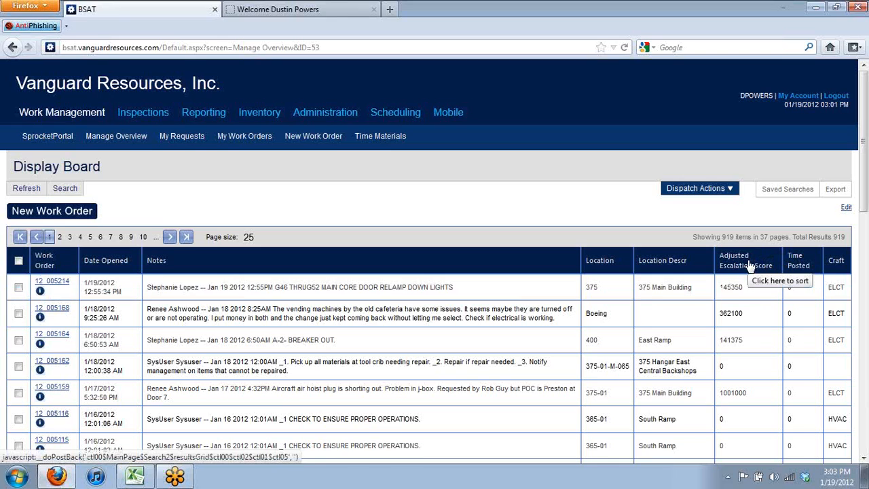
# Place the Adjusted Escalation Score column after Date Opened and reopen the board's layout editor
pyautogui.moveTo(750, 265)
pyautogui.mouseDown()
pyautogui.moveTo(501, 276)
pyautogui.moveTo(301, 259)
pyautogui.moveTo(143, 261)
pyautogui.mouseUp()
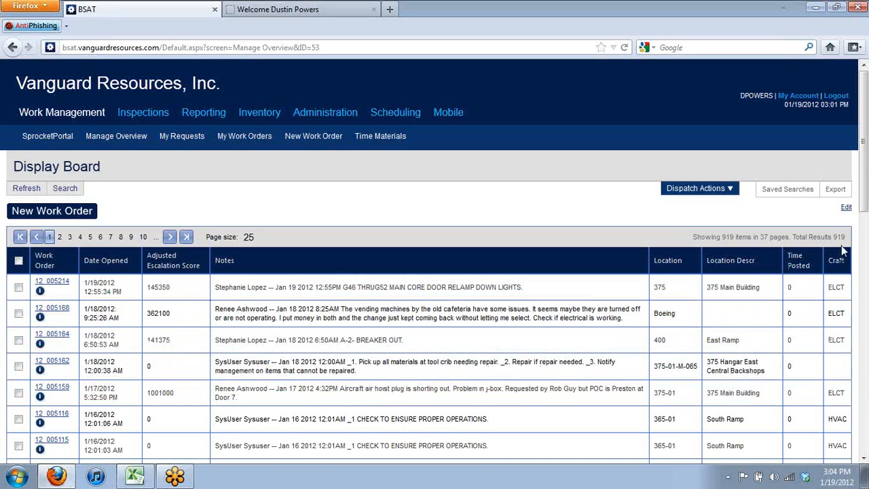
pyautogui.click(846, 208)
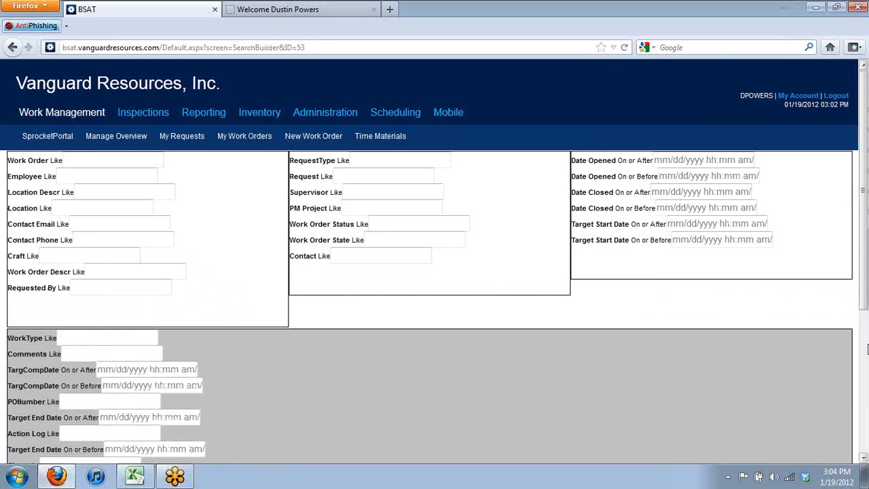
# Open the 'Manage Overview for Saved Search Display Board' report in Report Manager
pyautogui.scroll(-6, 864, 311)
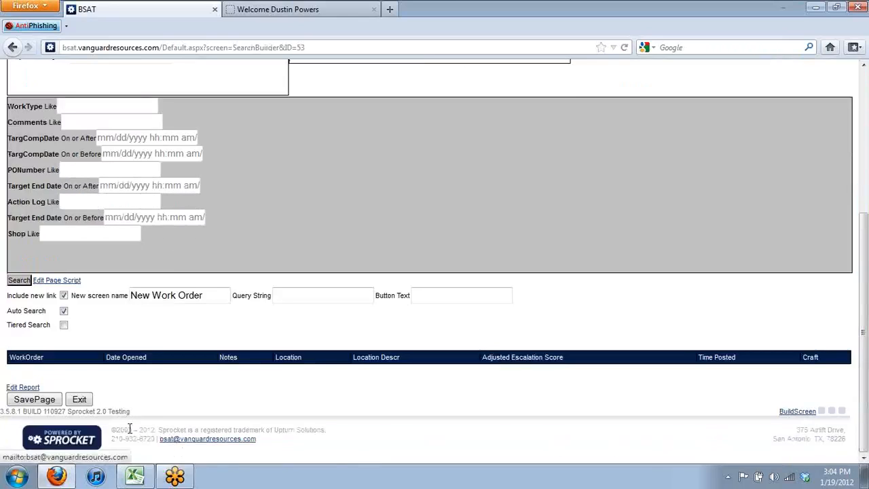
pyautogui.click(31, 391)
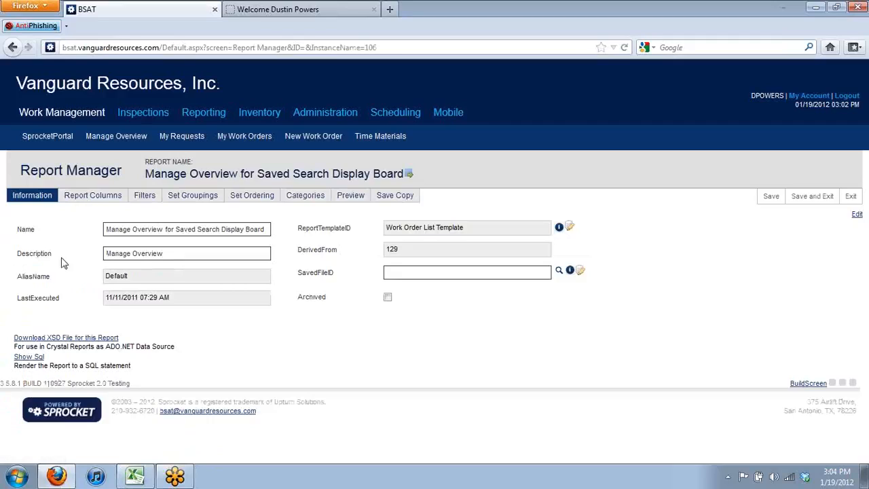
# Move Craft.Craft up two places to follow Location Descr, then preview the report
pyautogui.click(130, 230)
pyautogui.click(78, 197)
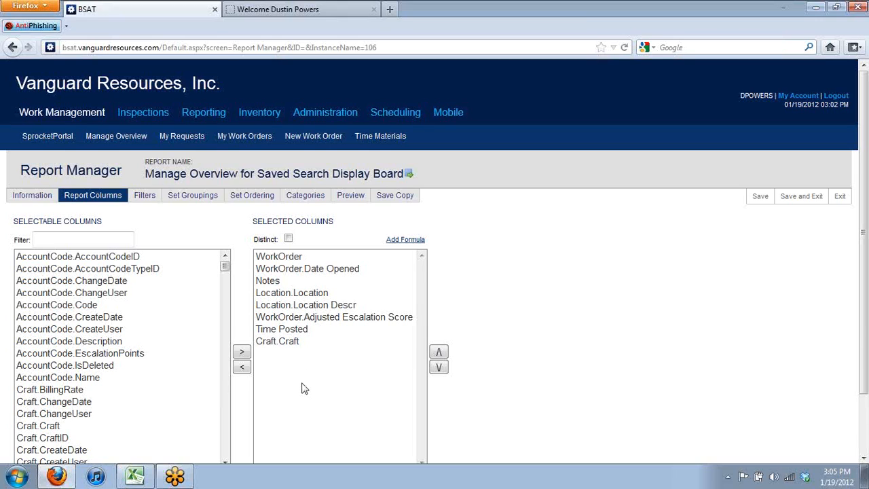
pyautogui.click(290, 343)
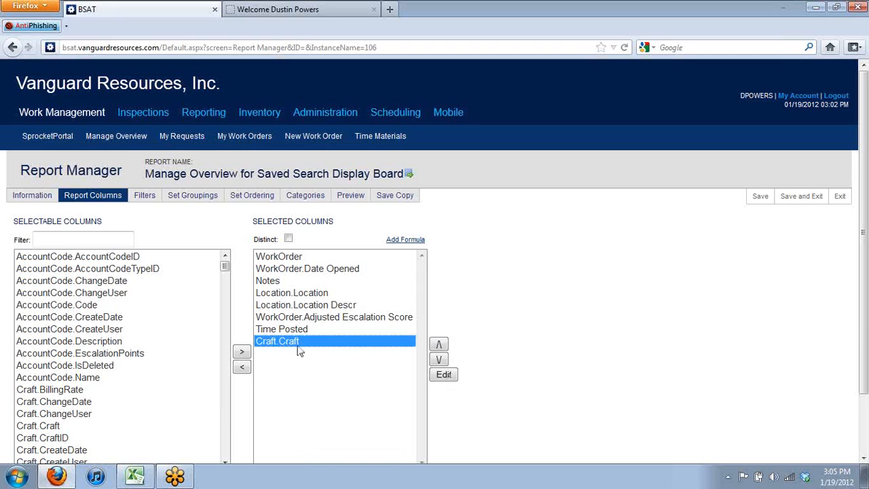
pyautogui.click(439, 345)
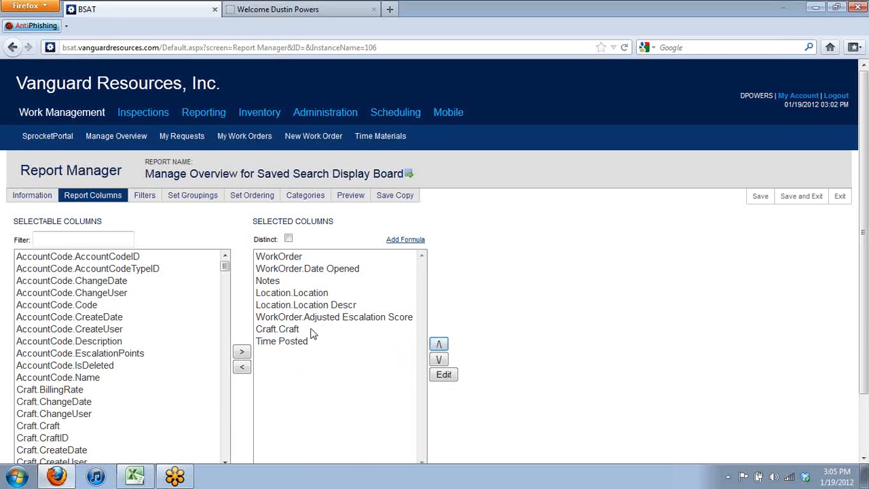
pyautogui.click(319, 330)
pyautogui.click(438, 345)
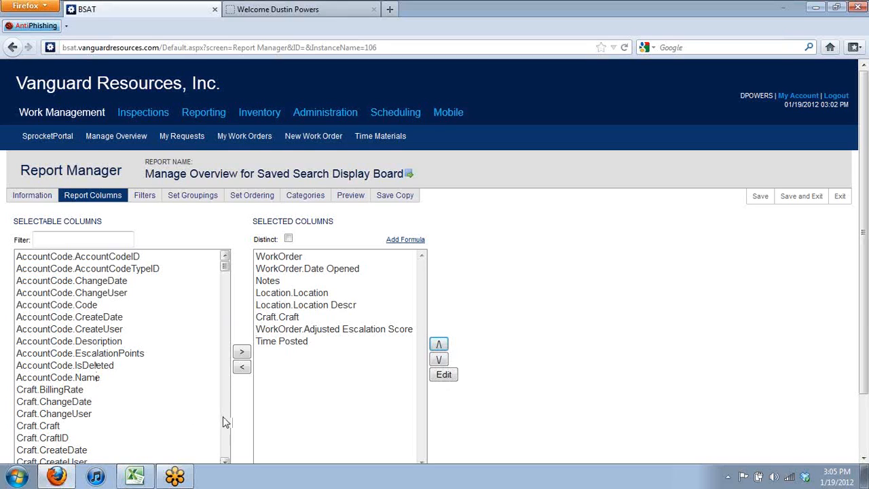
pyautogui.click(352, 197)
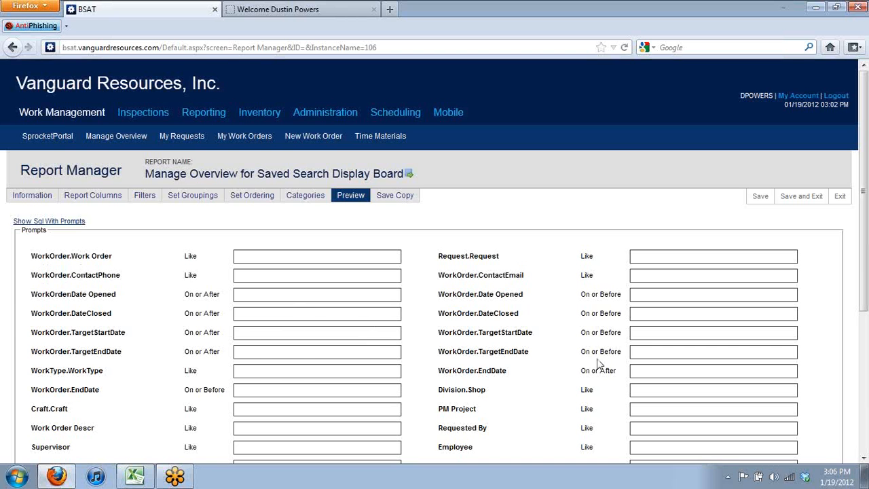
# Submit the unfiltered preview and review work orders with Craft after Location Descr
pyautogui.click(866, 400)
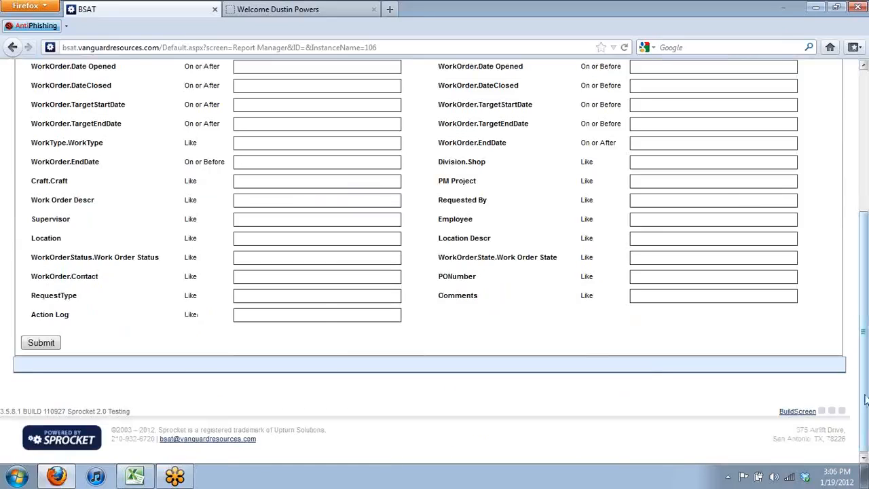
pyautogui.click(49, 345)
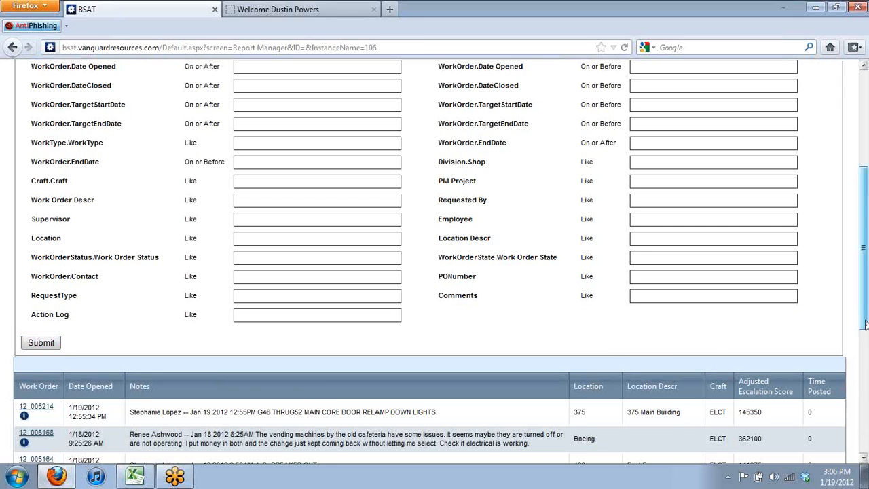
pyautogui.moveTo(864, 326); pyautogui.dragTo(866, 380)
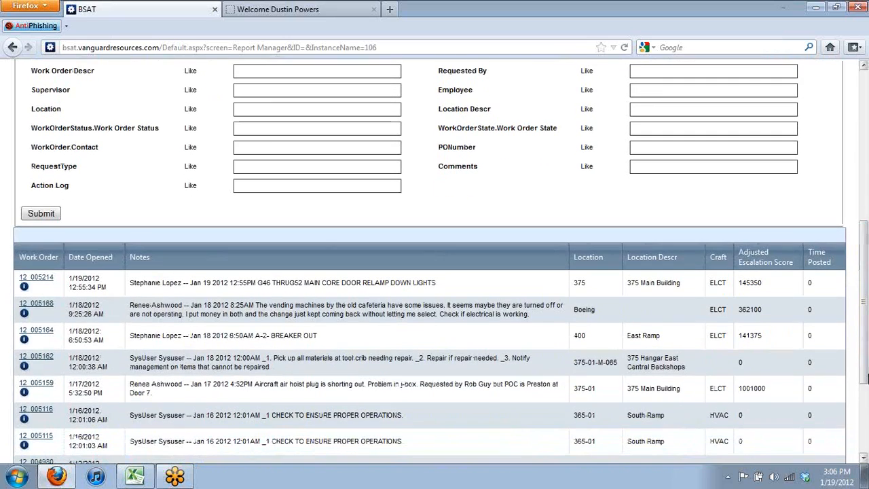
pyautogui.click(253, 369)
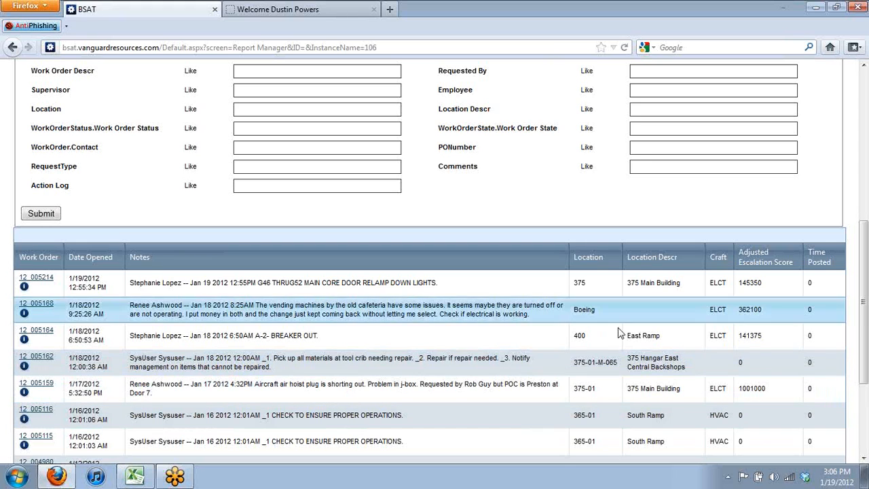
pyautogui.moveTo(865, 263); pyautogui.dragTo(864, 108)
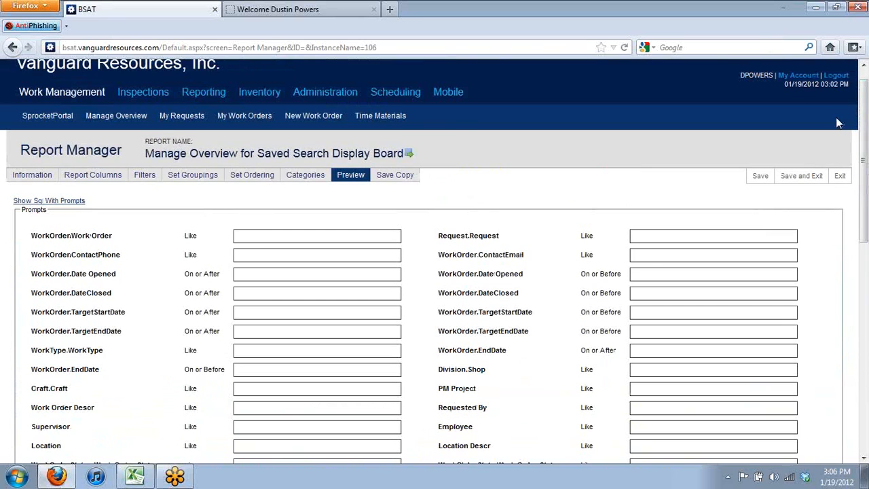
# Return to the Report Columns lists showing the eight selected columns
pyautogui.click(96, 175)
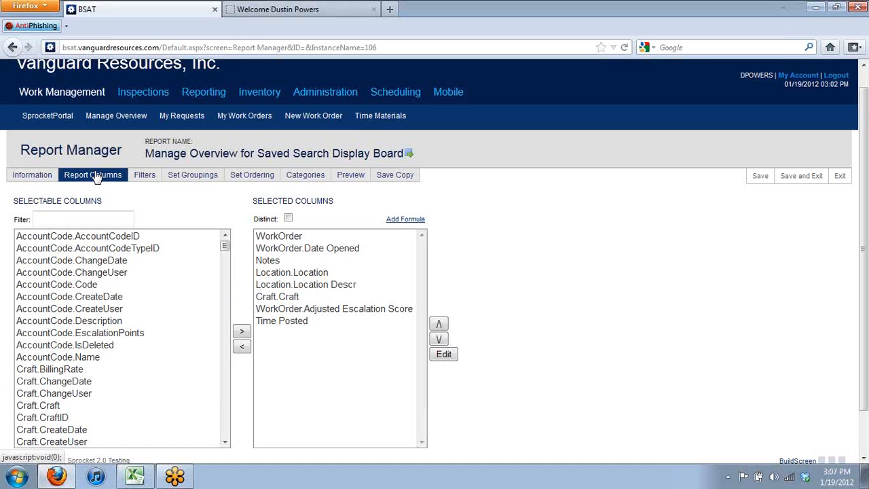
# Filter the columns for 'username' and add Person.UserName as the ninth selected column
pyautogui.click(79, 219)
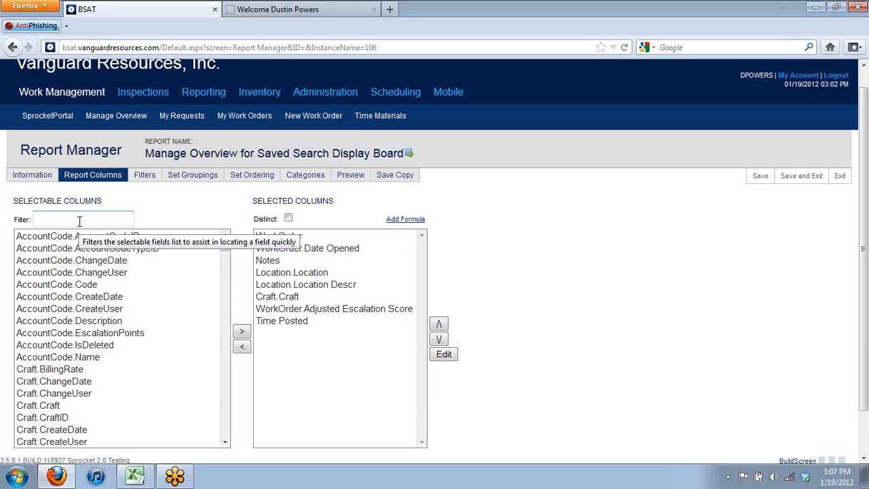
pyautogui.write('username')
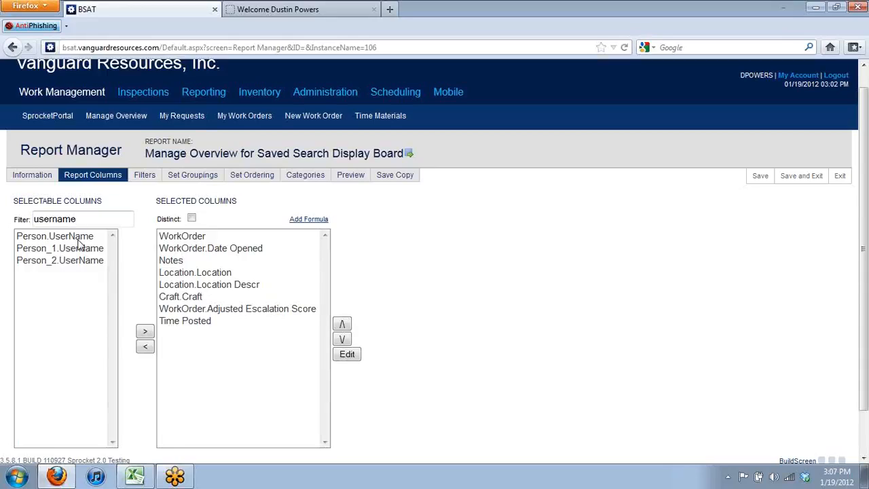
pyautogui.click(77, 239)
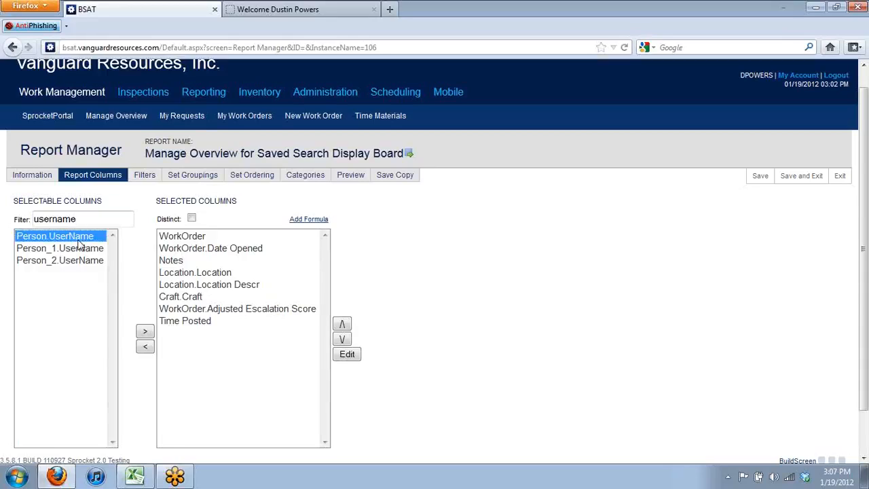
pyautogui.click(147, 332)
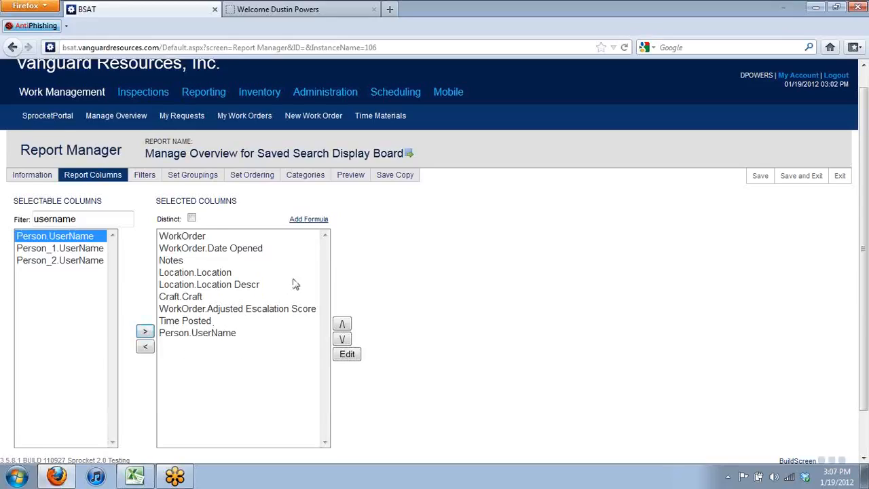
# Run the report preview and confirm a User Name column follows Time Posted in the results
pyautogui.click(357, 178)
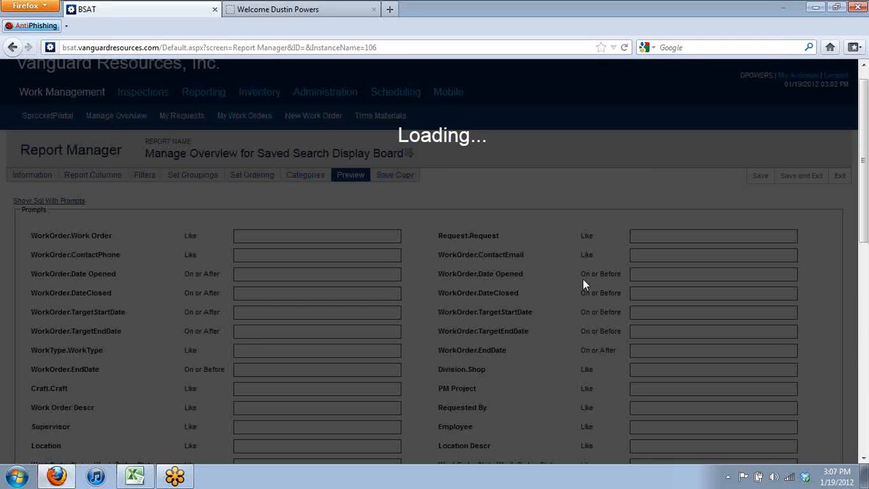
pyautogui.scroll(-5, 780, 331)
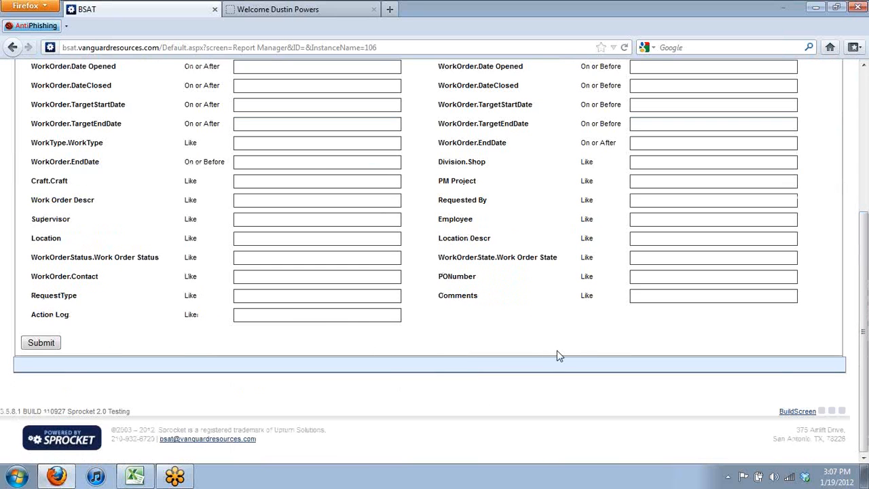
pyautogui.click(42, 343)
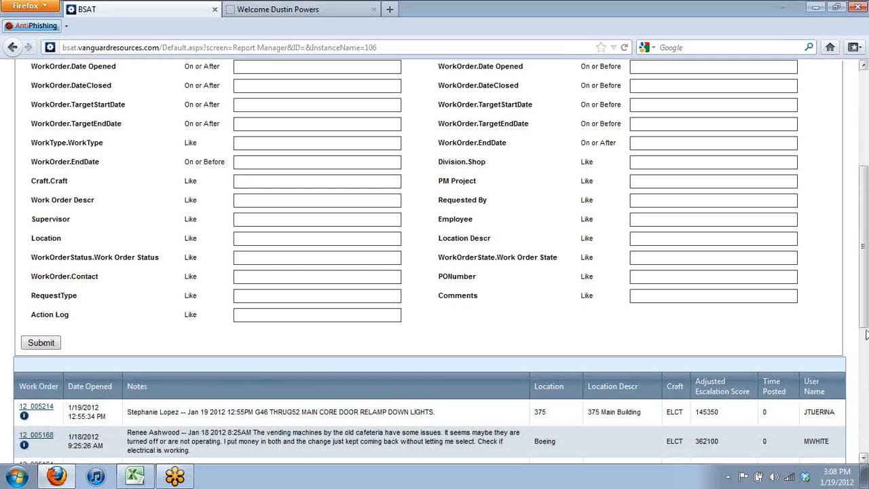
pyautogui.scroll(-5, 866, 335)
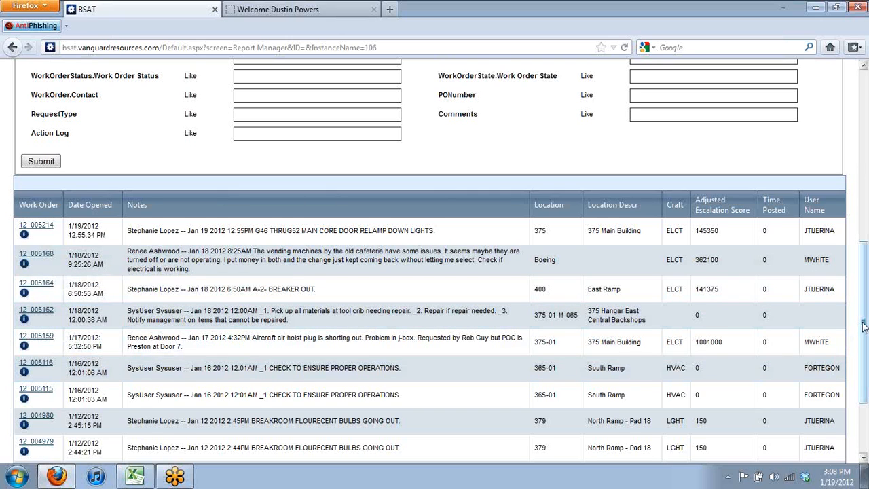
pyautogui.moveTo(866, 328); pyautogui.dragTo(864, 144)
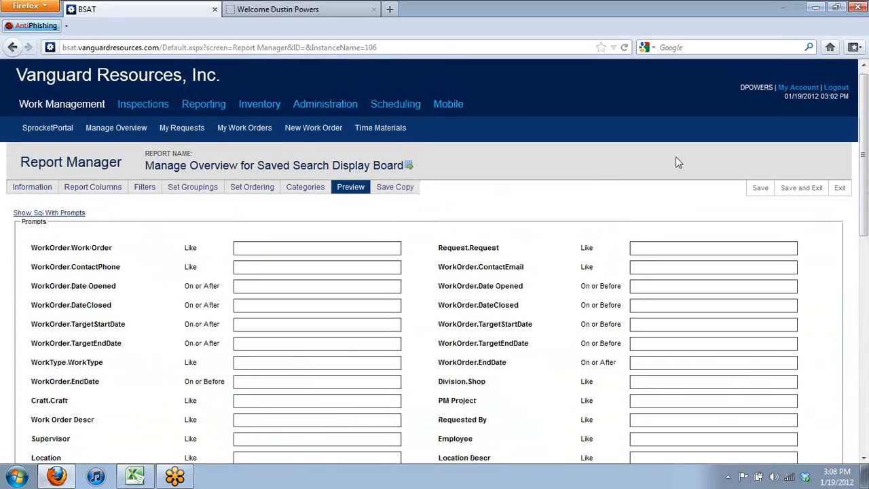
# Filter the available columns for 'priority' and add Priority.Name after Person.UserName
pyautogui.click(81, 192)
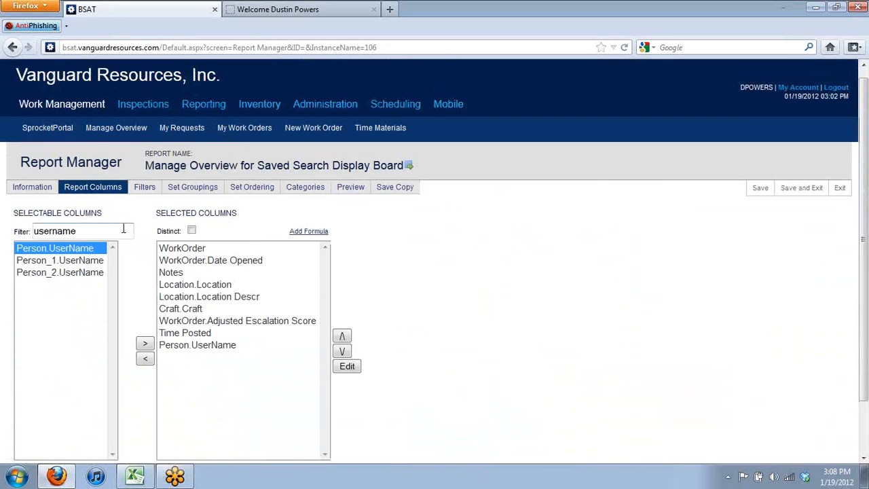
pyautogui.click(103, 232)
pyautogui.moveTo(104, 232); pyautogui.dragTo(2, 243)
pyautogui.write('pr')
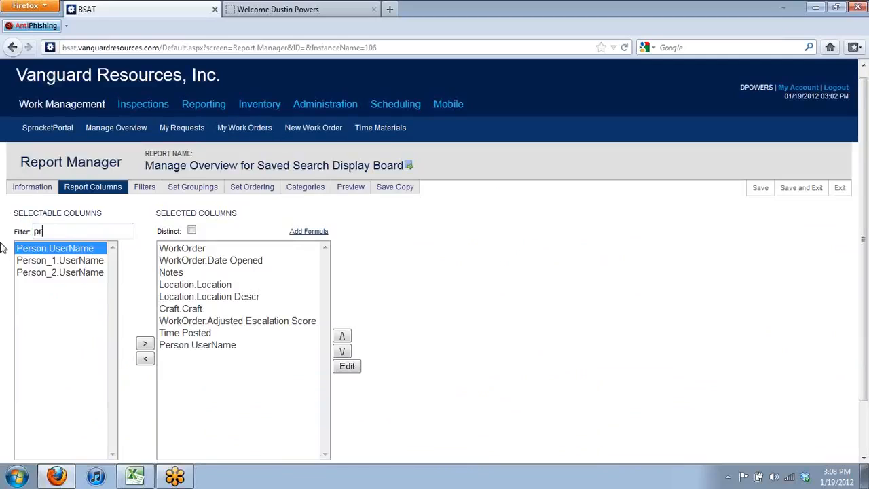
pyautogui.write('iority')
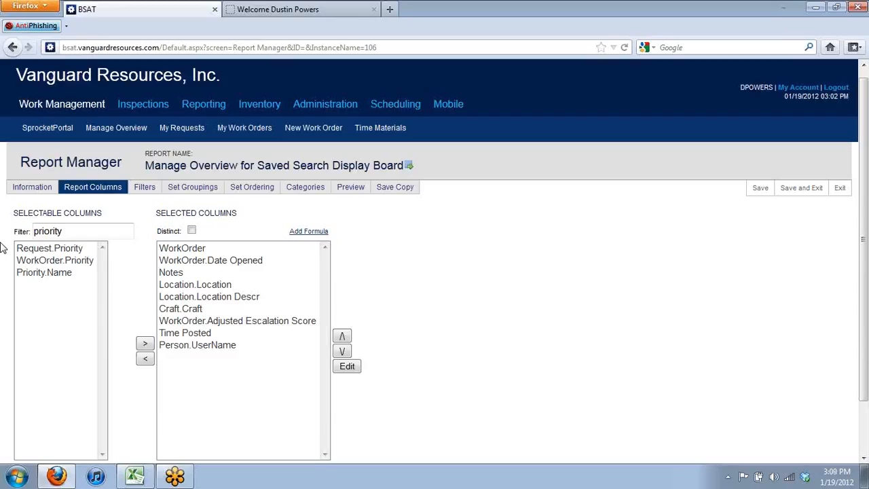
pyautogui.click(46, 276)
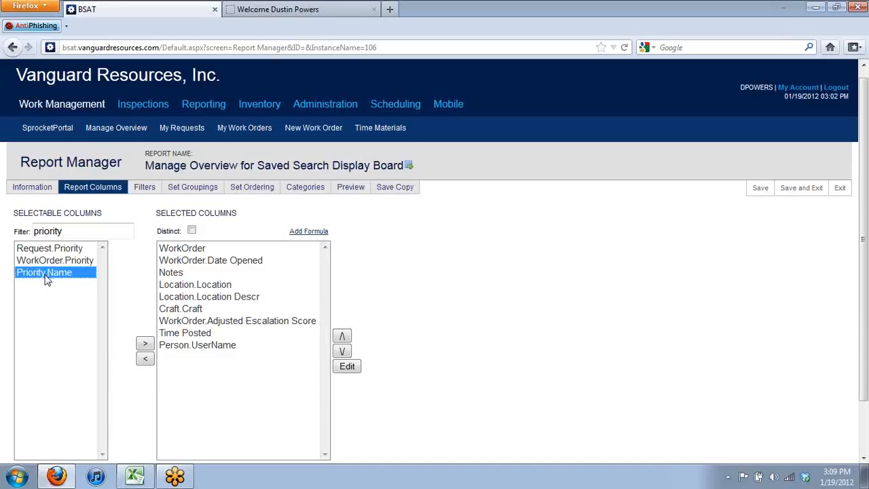
pyautogui.click(147, 344)
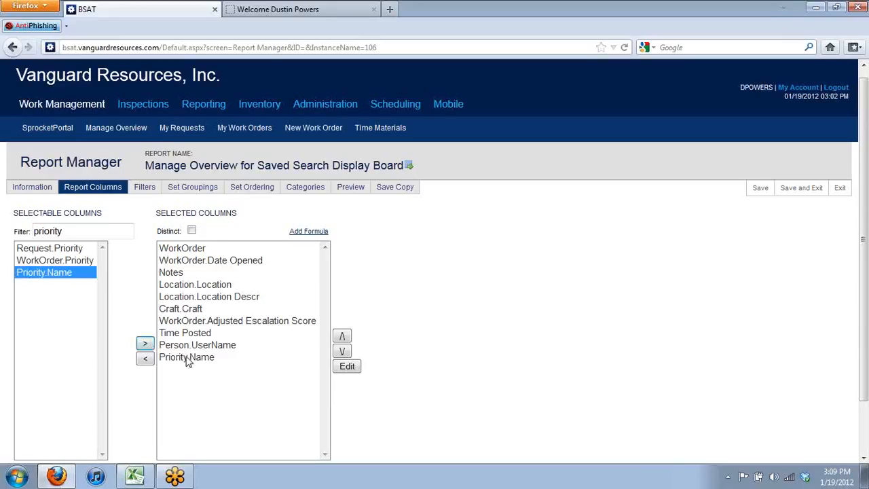
# Rerun the report preview and check the new Name column after User Name, currently blank
pyautogui.click(353, 193)
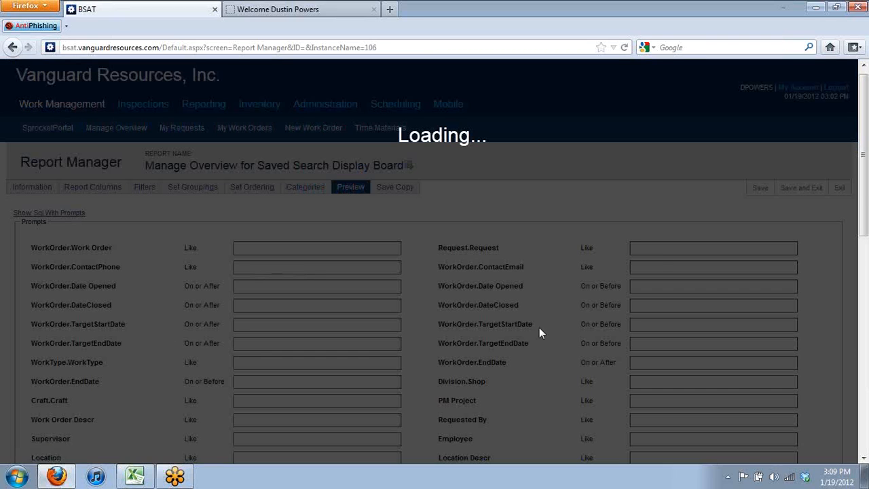
pyautogui.scroll(-5, 868, 367)
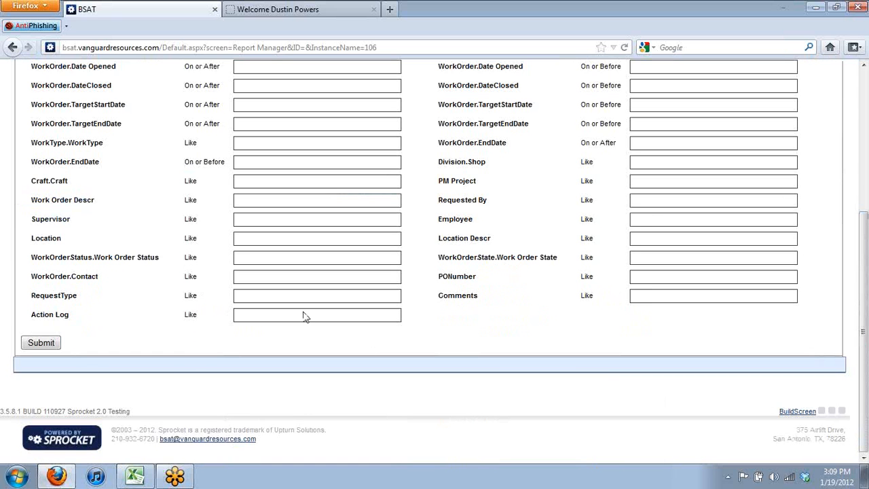
pyautogui.click(57, 342)
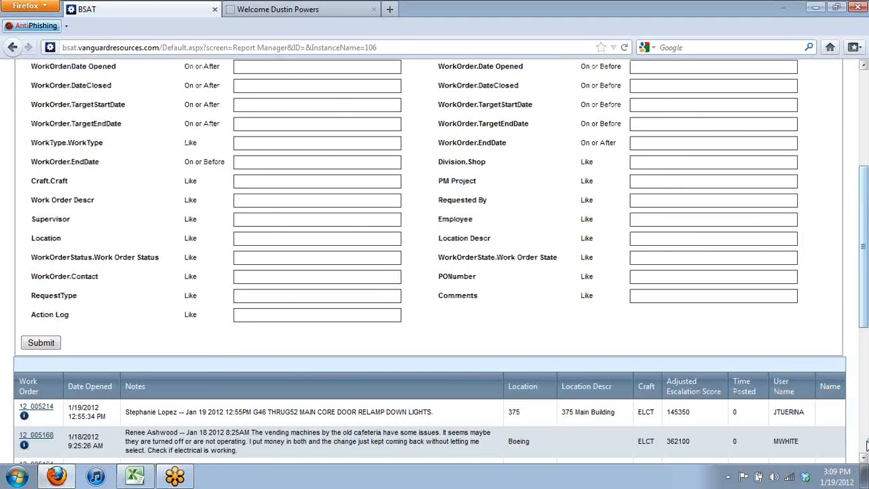
pyautogui.click(866, 445)
pyautogui.moveTo(866, 445); pyautogui.dragTo(859, 398)
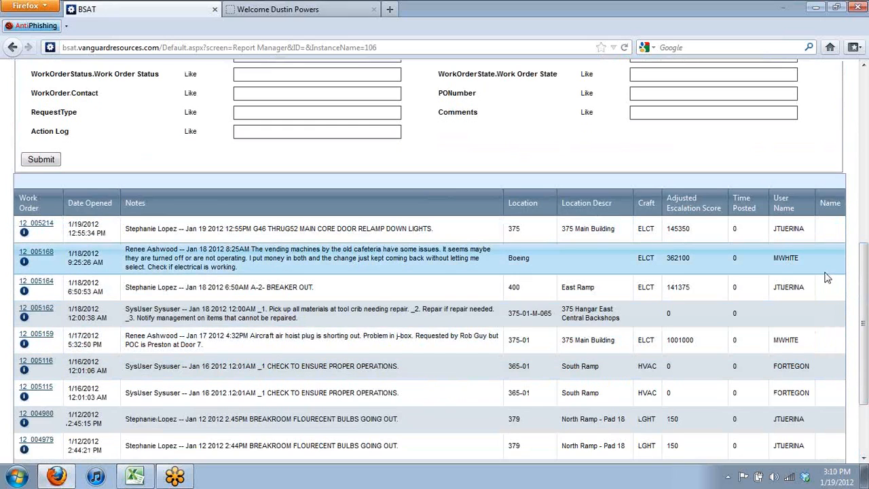
pyautogui.moveTo(862, 318); pyautogui.dragTo(838, 205)
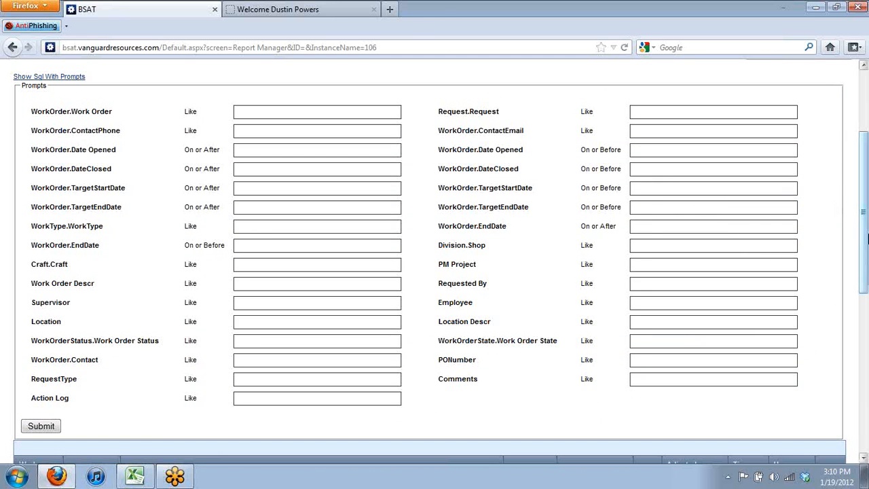
pyautogui.moveTo(864, 236); pyautogui.dragTo(860, 174)
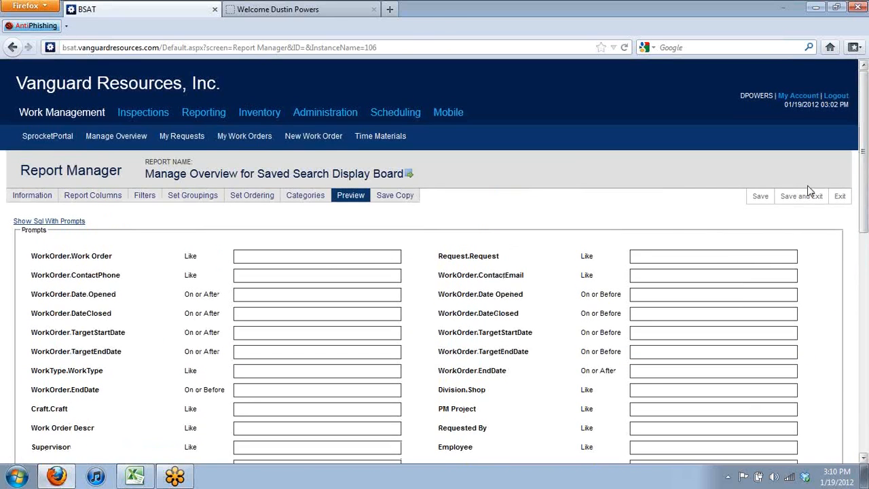
# Give the Person.UserName selected column the alias 'Employee'
pyautogui.click(110, 199)
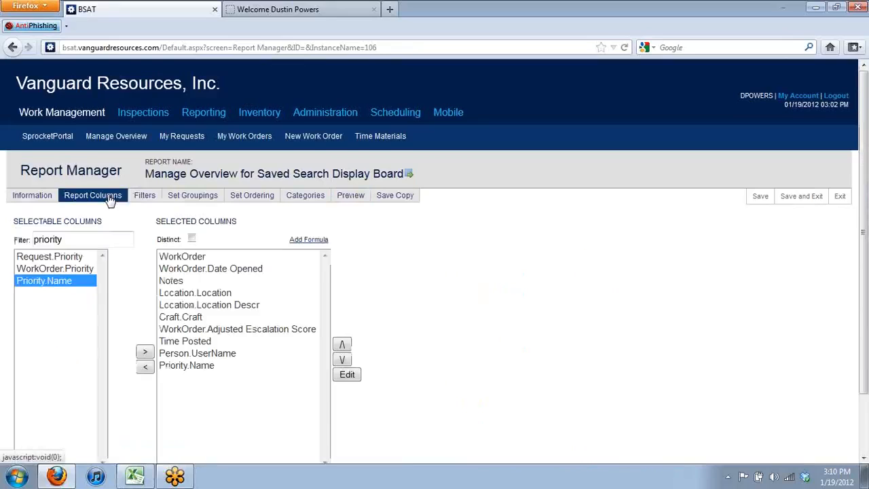
pyautogui.click(180, 358)
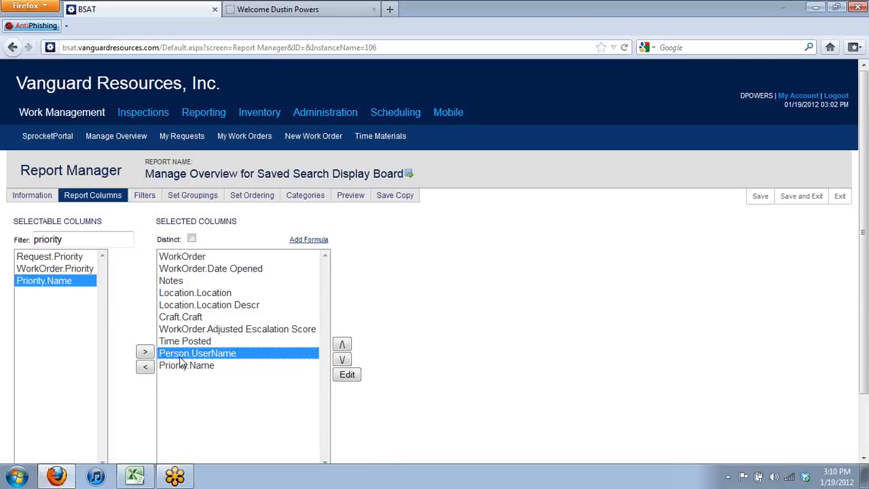
pyautogui.doubleClick(180, 359)
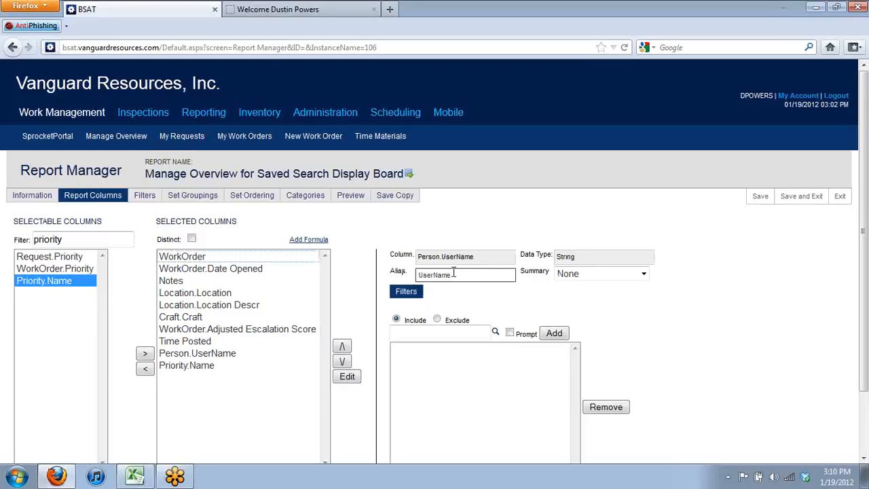
pyautogui.moveTo(454, 275); pyautogui.dragTo(400, 284)
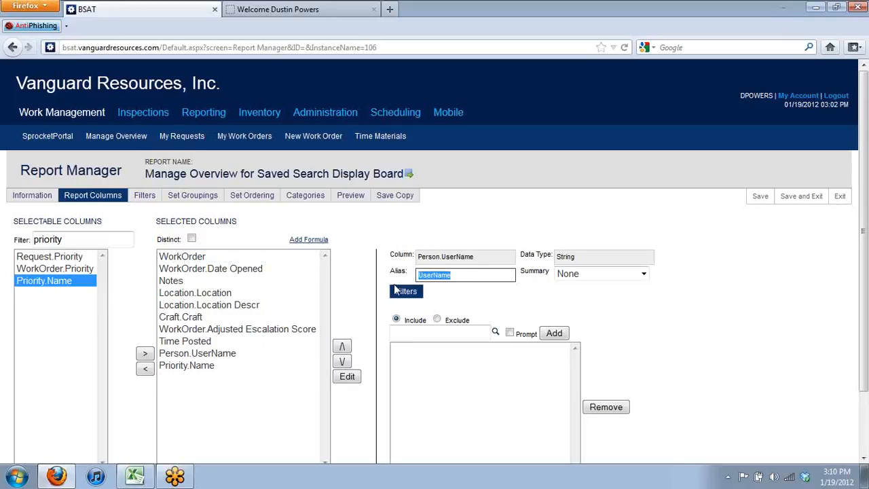
pyautogui.write('Employee')
pyautogui.click(439, 292)
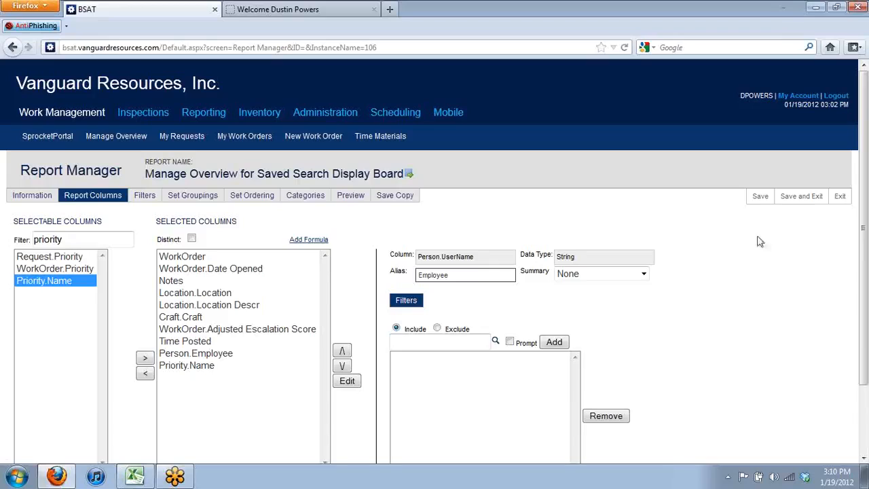
# Save and exit the report, then review the 917 work orders with Employee and Name columns
pyautogui.click(802, 196)
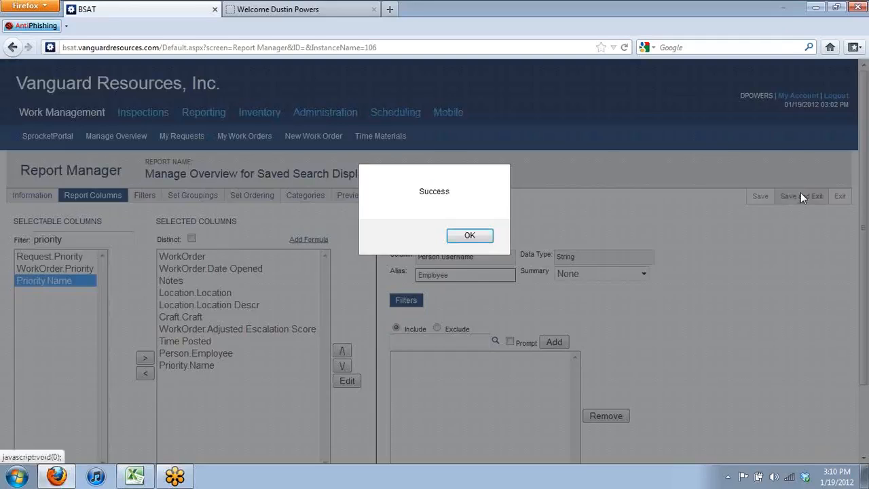
pyautogui.press('Return')
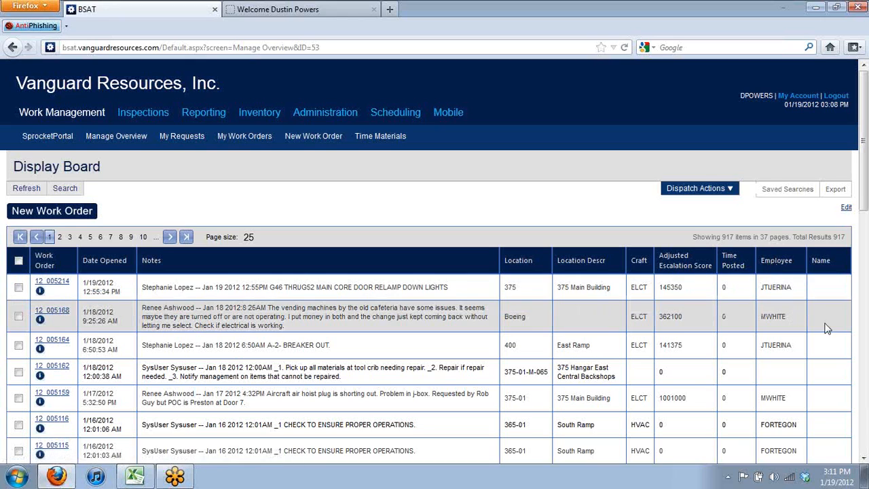
pyautogui.click(863, 350)
pyautogui.click(863, 350)
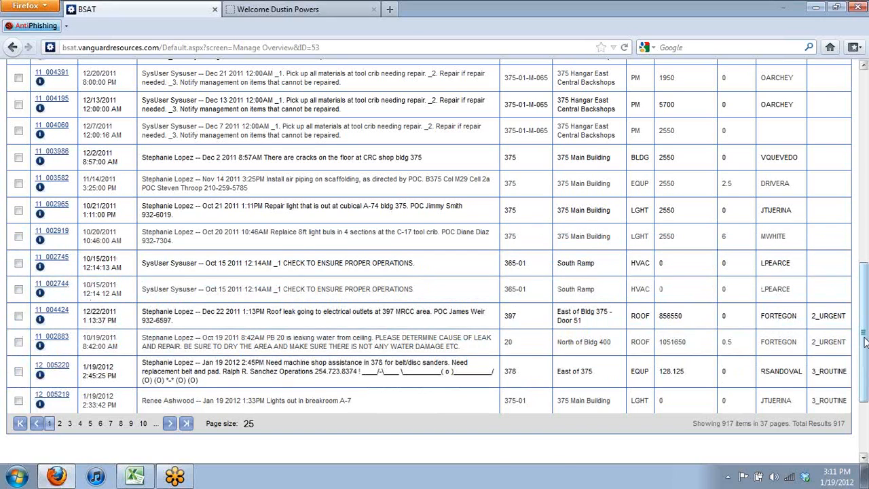
pyautogui.moveTo(861, 311); pyautogui.dragTo(836, 79)
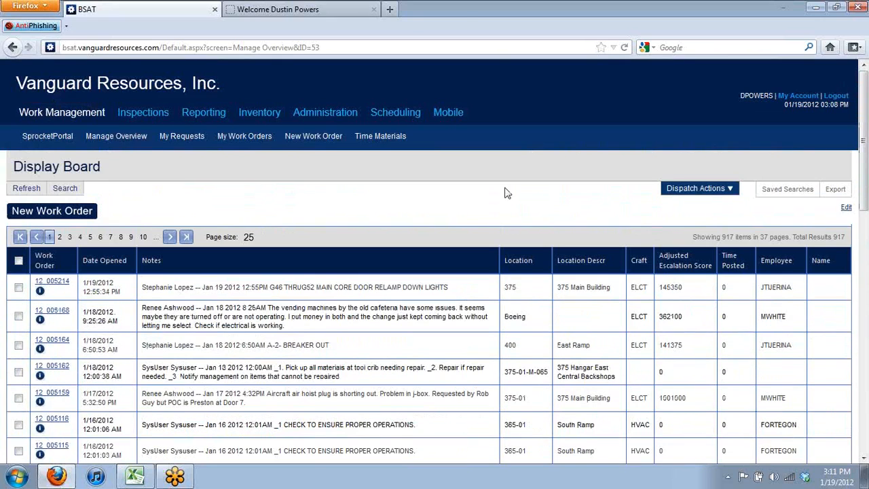
pyautogui.click(846, 208)
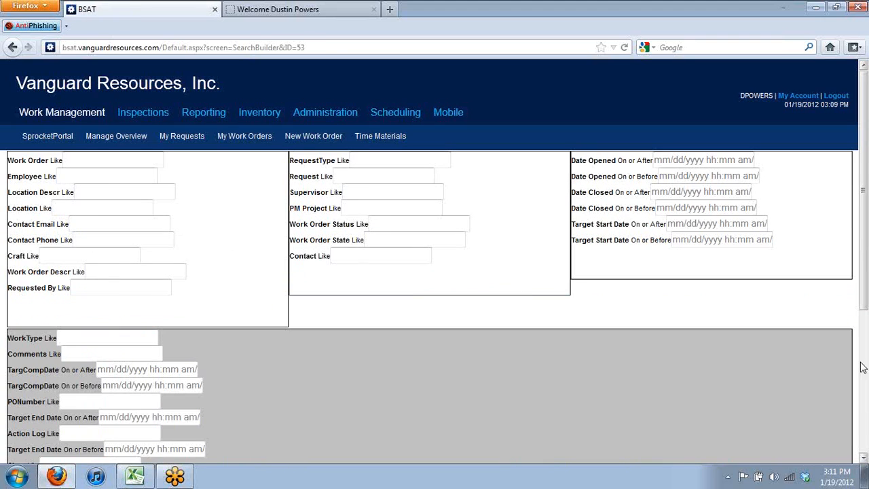
# Reopen the Display Board's report from the Edit Report link at the page bottom
pyautogui.click(862, 367)
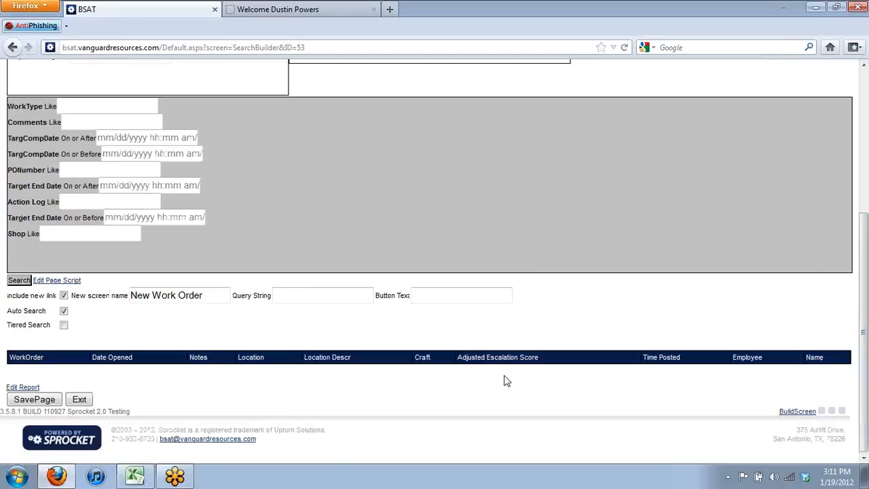
pyautogui.click(38, 388)
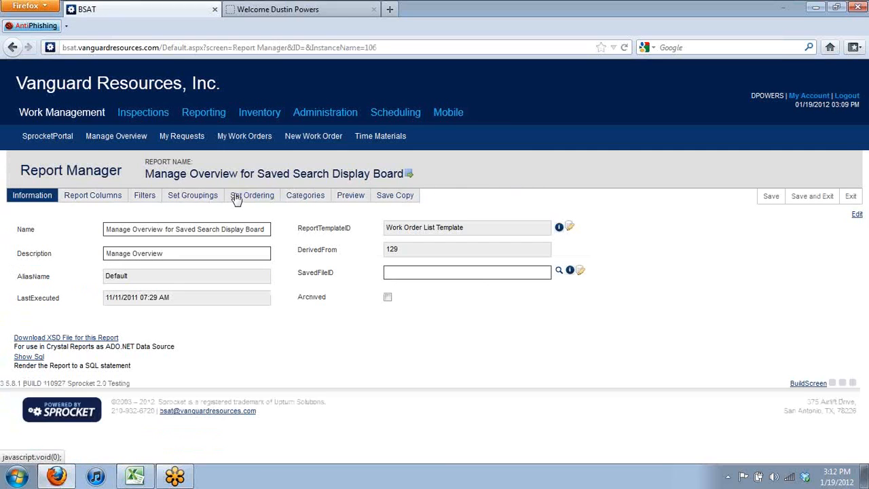
# Order the report only by WorkOrder.Adjusted Escalation Score ascending, removing Priority.Name and WorkOrderID orderings
pyautogui.click(235, 198)
pyautogui.click(97, 251)
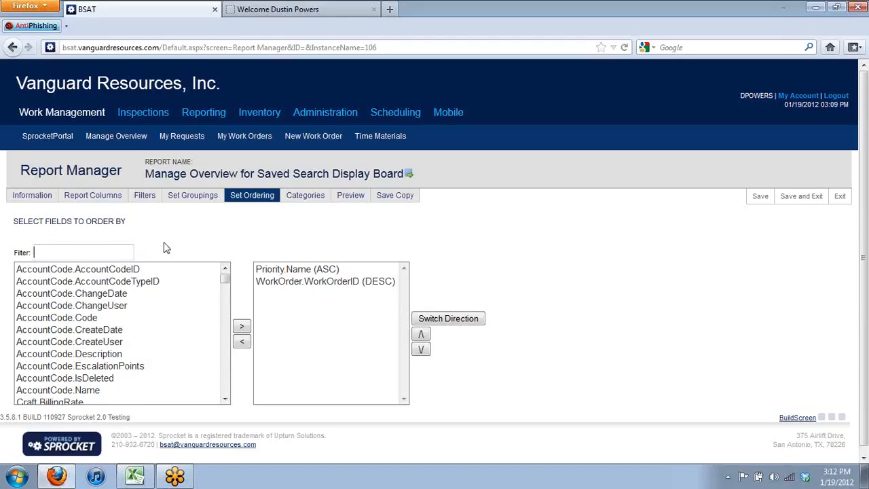
pyautogui.write('adjust')
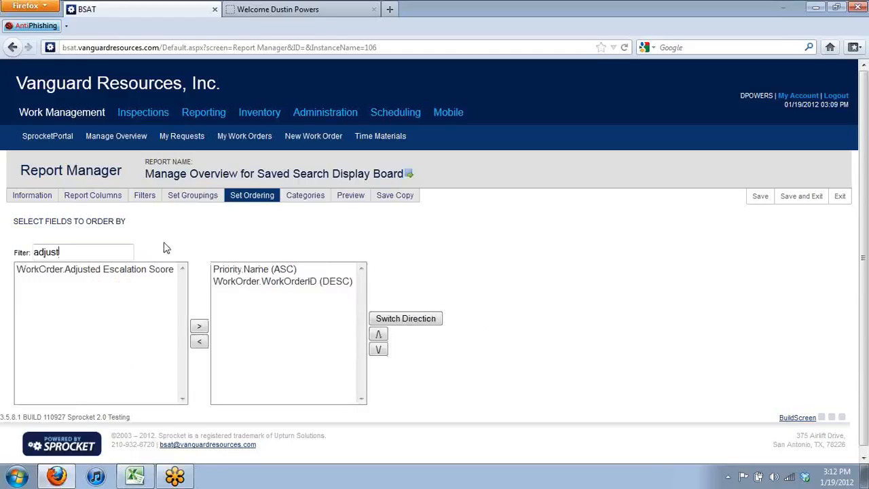
pyautogui.click(70, 272)
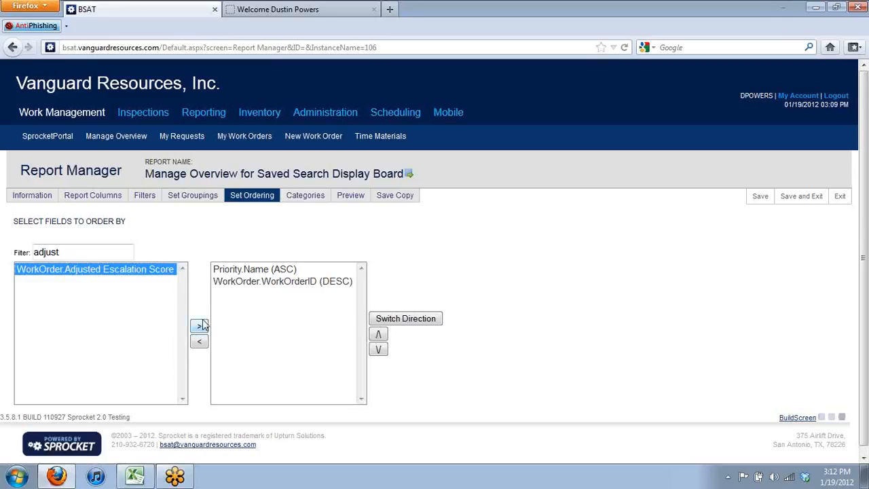
pyautogui.click(262, 272)
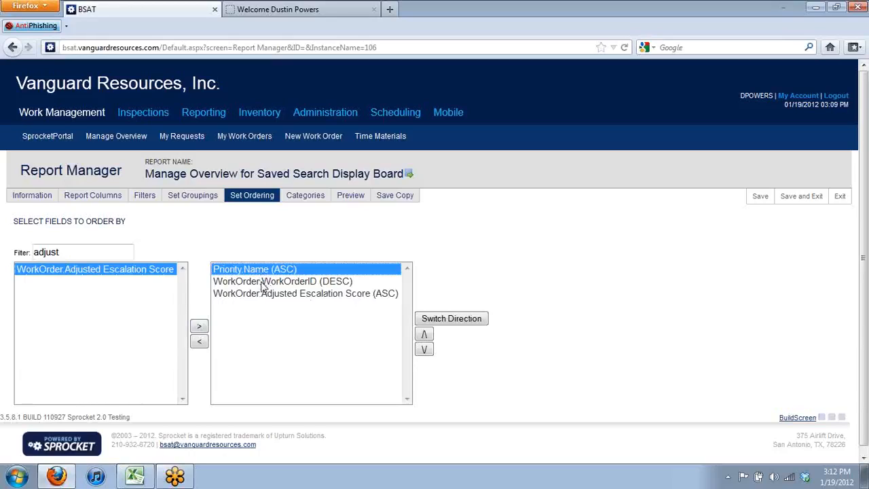
pyautogui.keyDown('ctrl'); pyautogui.click(264, 282); pyautogui.keyUp('ctrl')
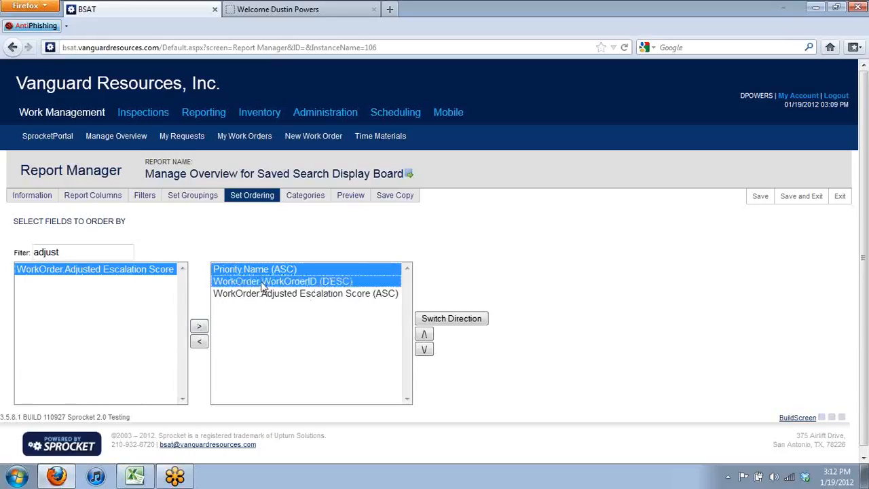
pyautogui.click(200, 342)
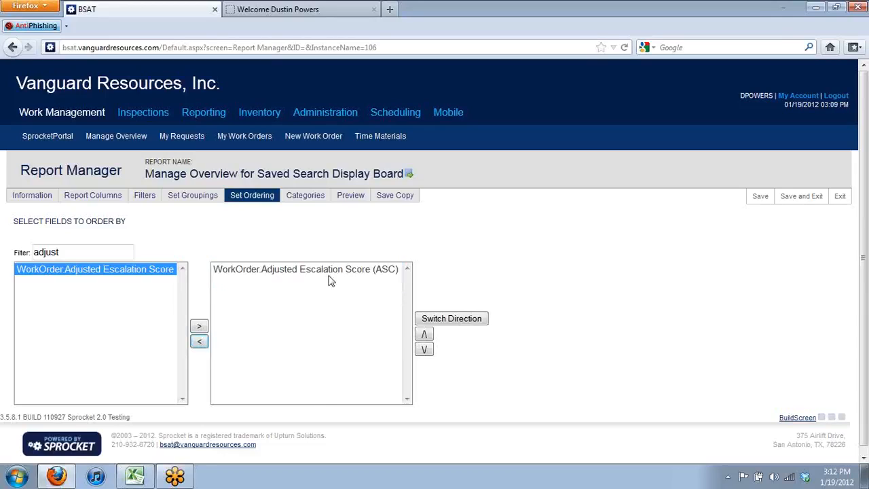
pyautogui.click(332, 275)
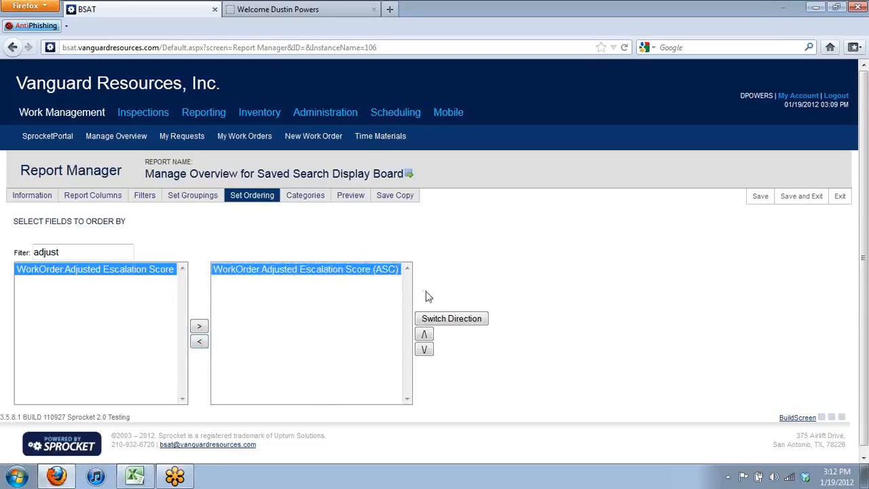
# Save the report, review the 915 work orders on the Display Board, and go to Scheduling
pyautogui.click(803, 196)
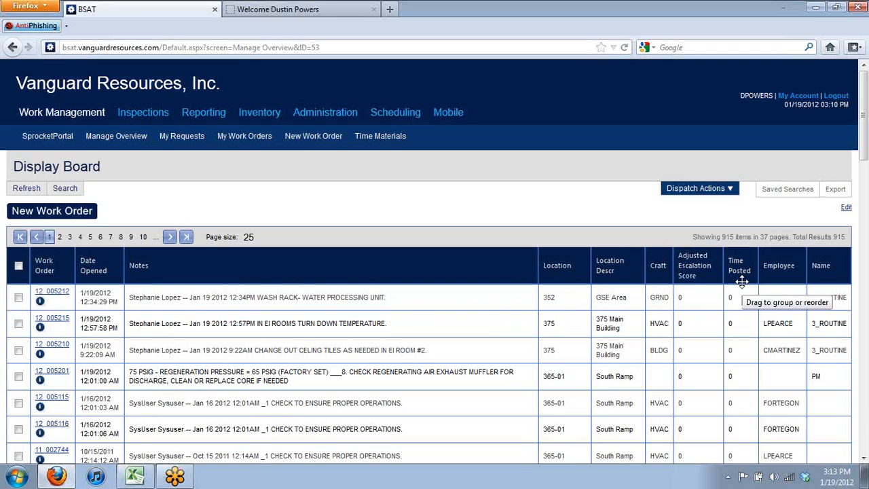
pyautogui.click(399, 117)
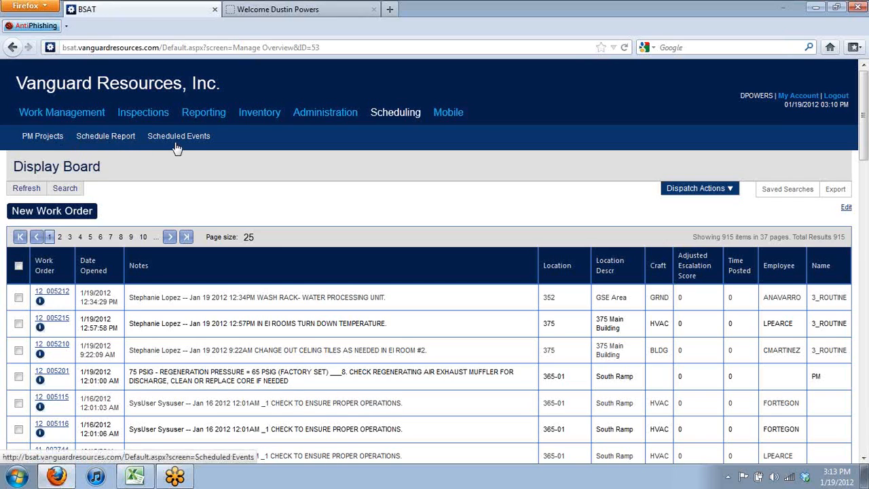
# Open the PM Projects list and start a New PM Project
pyautogui.click(42, 137)
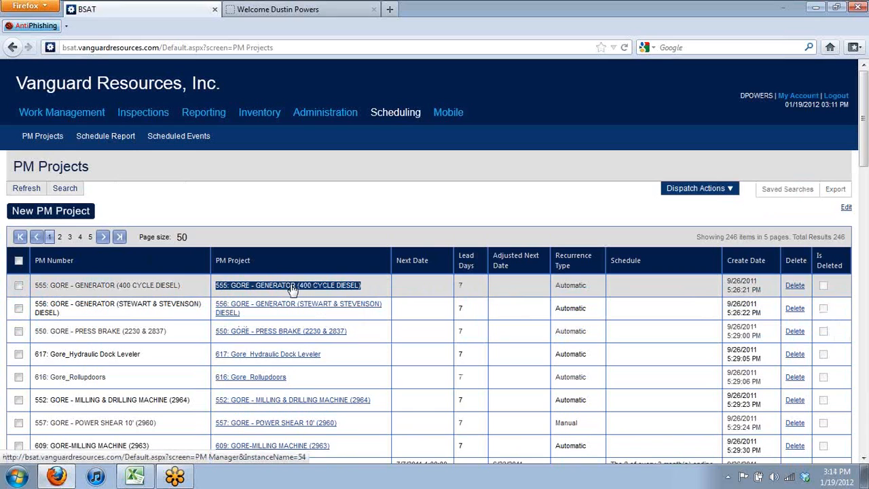
pyautogui.click(67, 213)
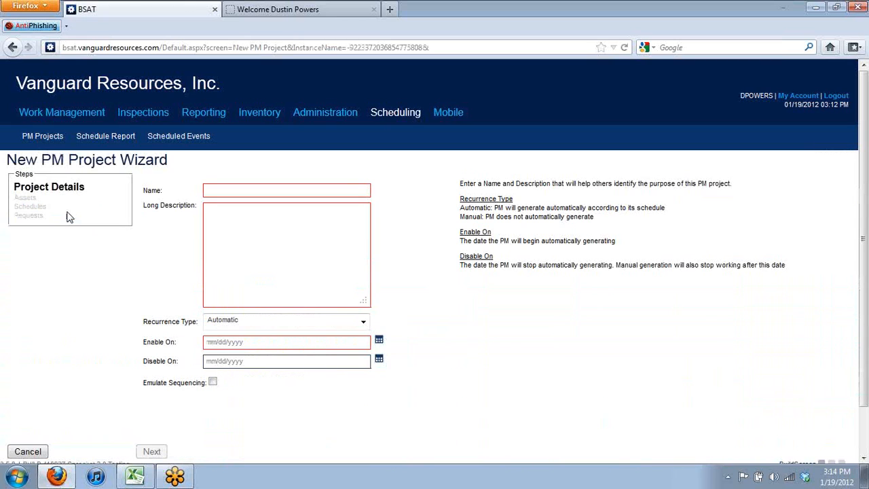
# Name the project 'Test AHU' with description 'This is for our wee sprocket training'
pyautogui.click(242, 191)
pyautogui.write('Test A')
pyautogui.write('HU')
pyautogui.write('This ')
pyautogui.write('is for our weekly')
pyautogui.write('sprocket training')
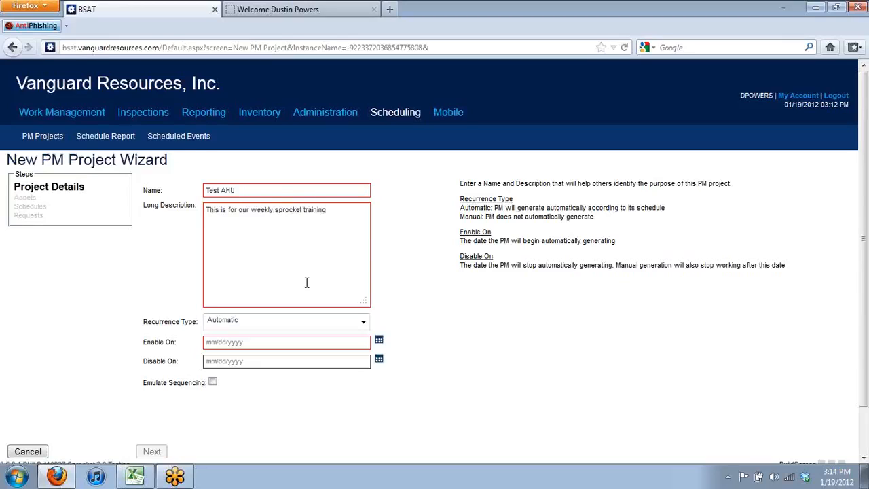
# Keep Automatic recurrence, set the enable date to 01/20/2012, and turn on Emulate Sequencing
pyautogui.click(323, 327)
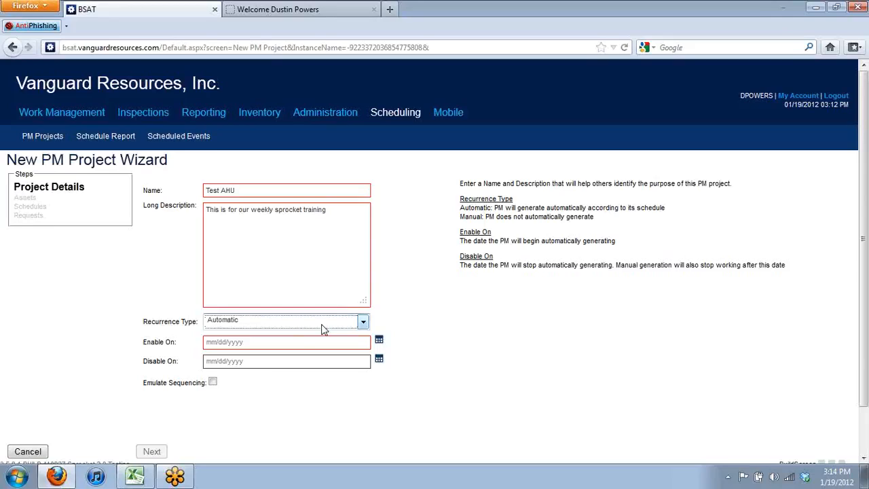
pyautogui.click(323, 327)
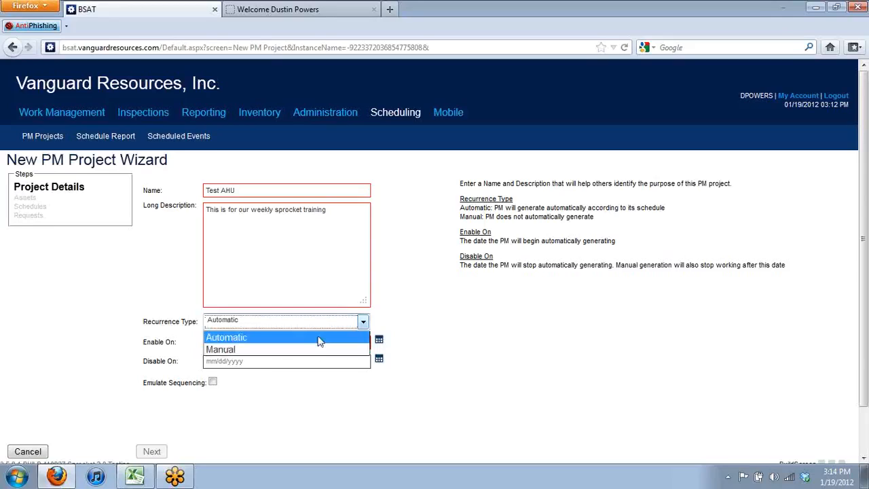
pyautogui.click(449, 346)
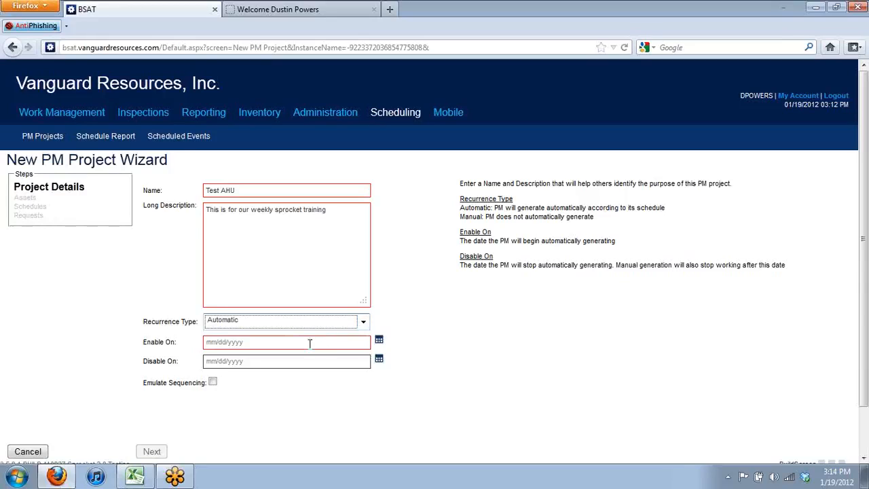
pyautogui.click(379, 343)
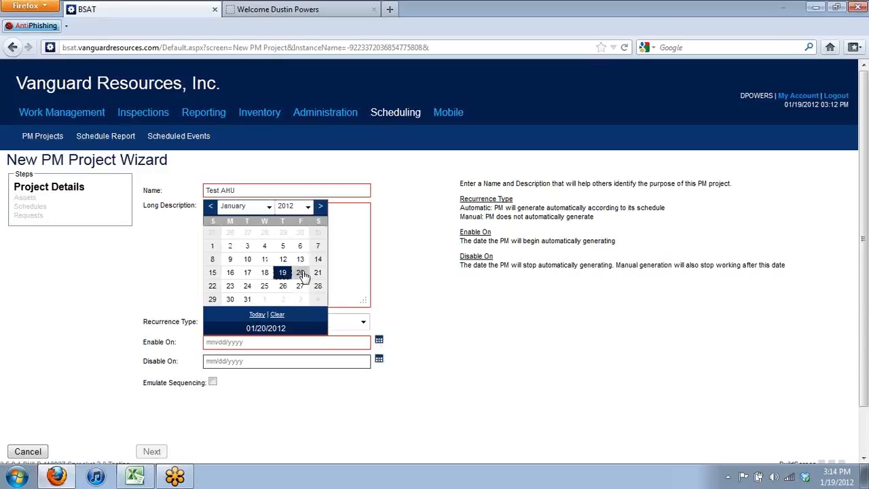
pyautogui.click(301, 273)
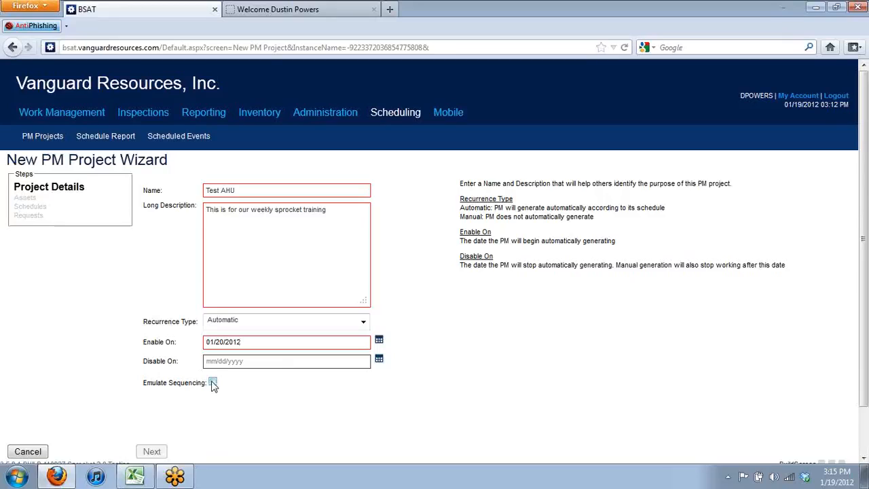
pyautogui.click(213, 383)
# Search the assets for 'ahu' and add AHU-17 and AHU-19 as Equipment assets
pyautogui.click(145, 457)
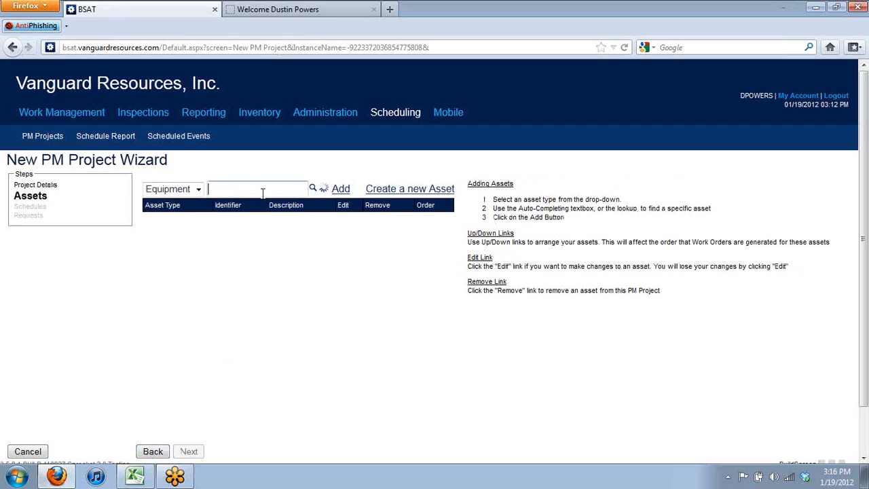
pyautogui.click(262, 192)
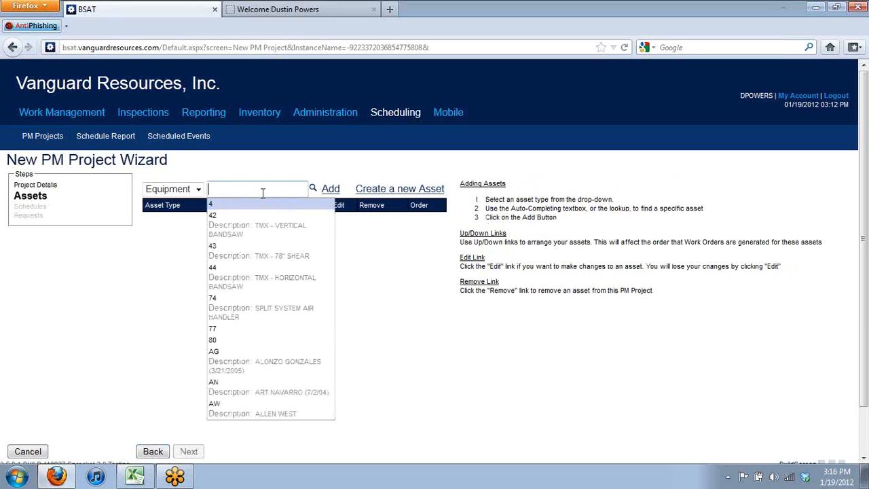
pyautogui.write('ahu')
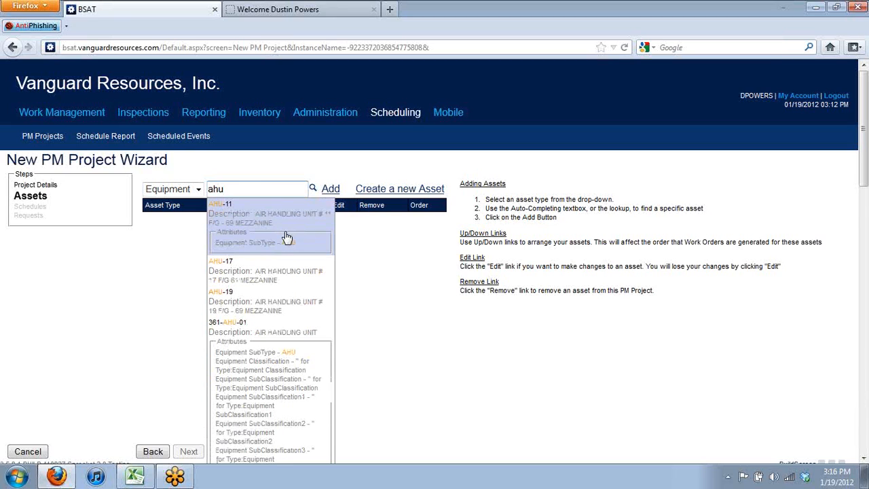
pyautogui.click(287, 275)
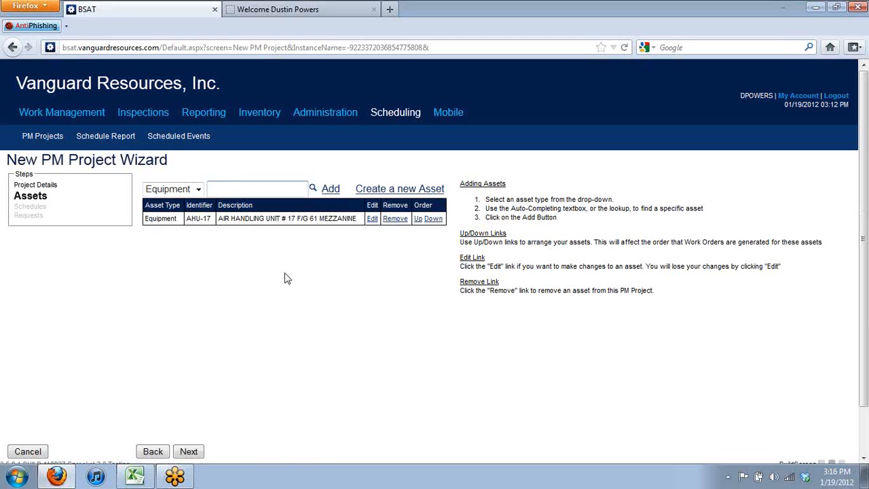
pyautogui.click(238, 194)
pyautogui.write('ahu')
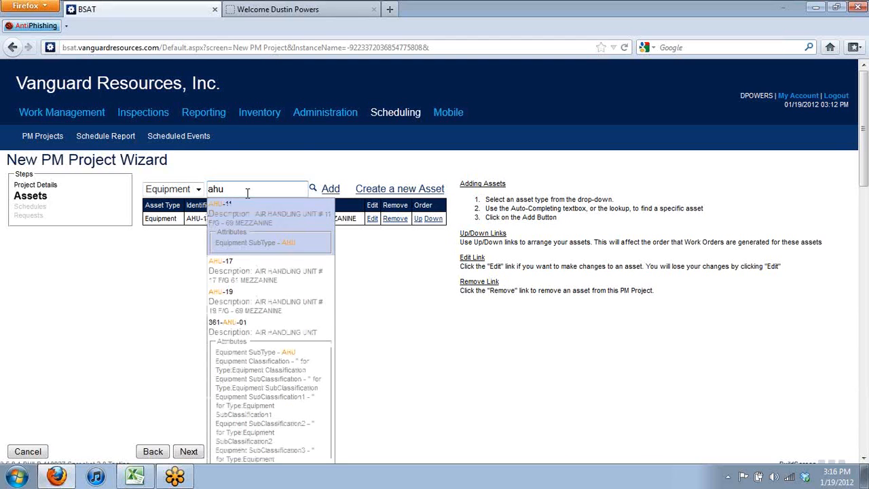
pyautogui.click(268, 302)
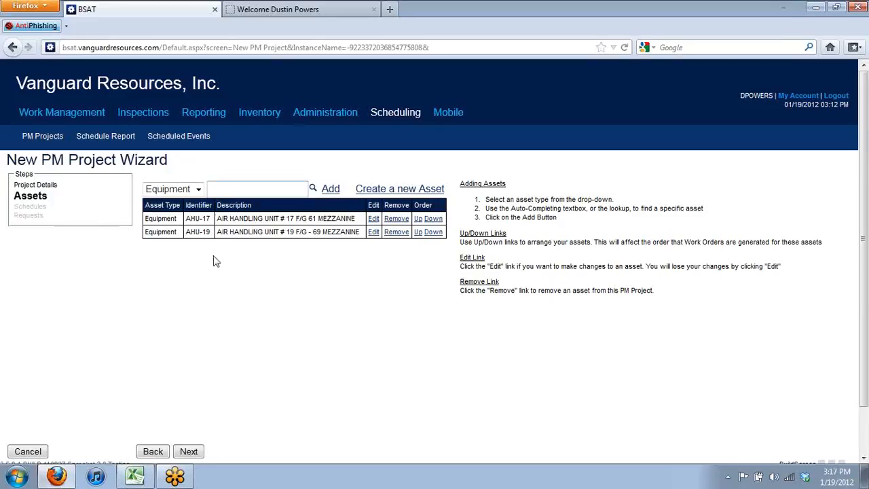
# Start a new plan schedule named Quarterly AHU PM with start date 01/20/2012
pyautogui.click(200, 456)
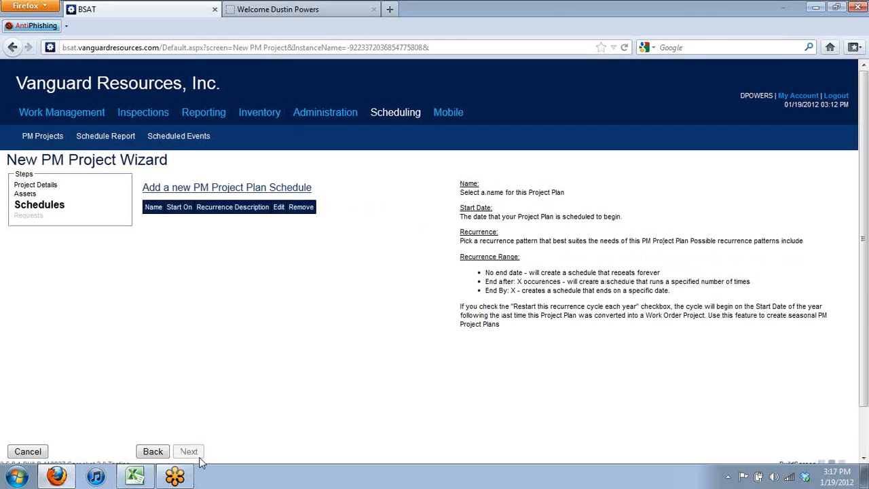
pyautogui.click(241, 193)
pyautogui.click(248, 216)
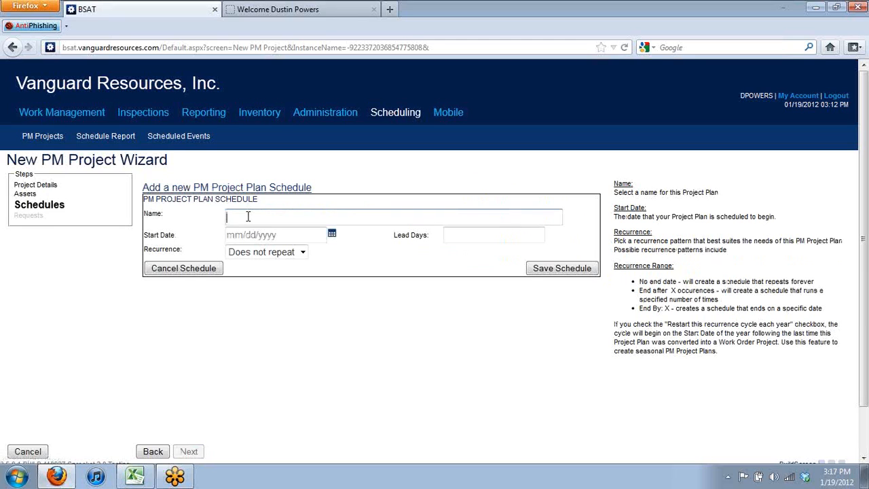
pyautogui.write('Quarterly AHU PM')
pyautogui.click(332, 234)
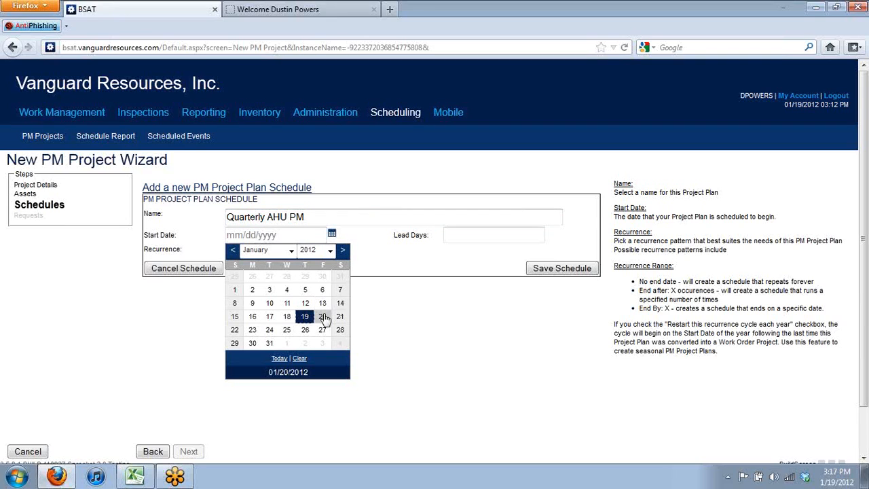
pyautogui.click(323, 317)
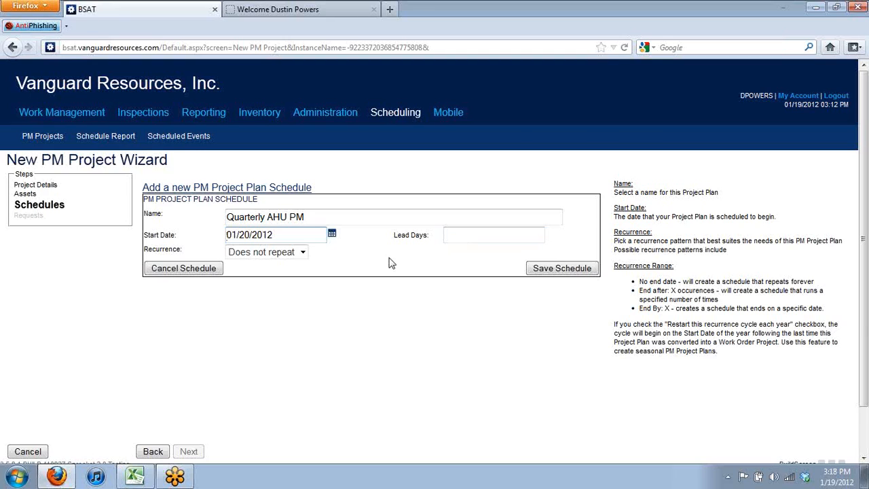
# Make it recur monthly on day 20 of every 3 months and save the schedule
pyautogui.click(303, 253)
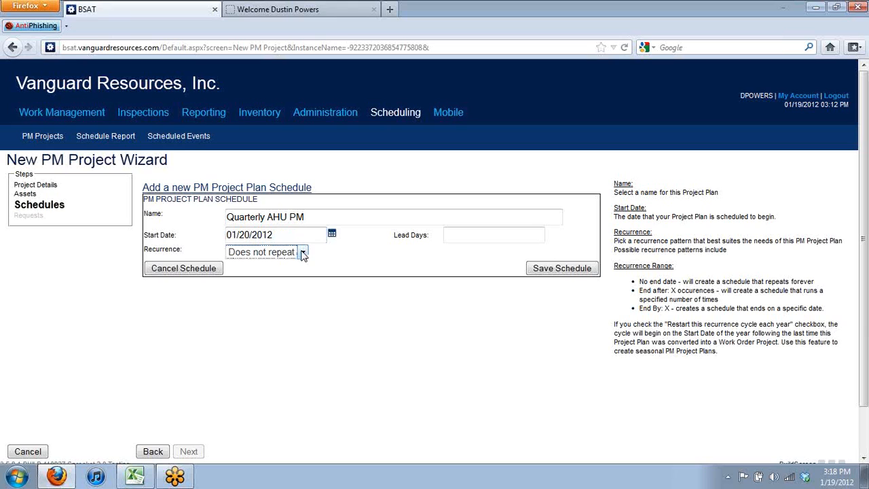
pyautogui.click(303, 253)
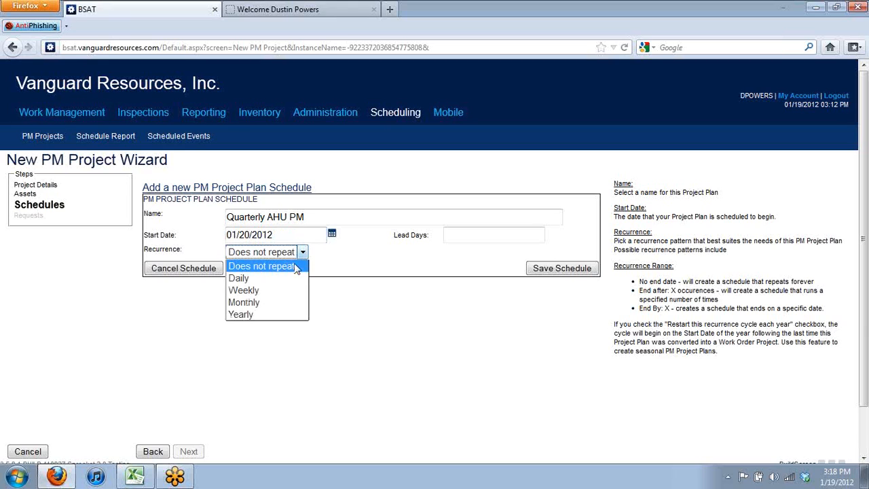
pyautogui.click(274, 302)
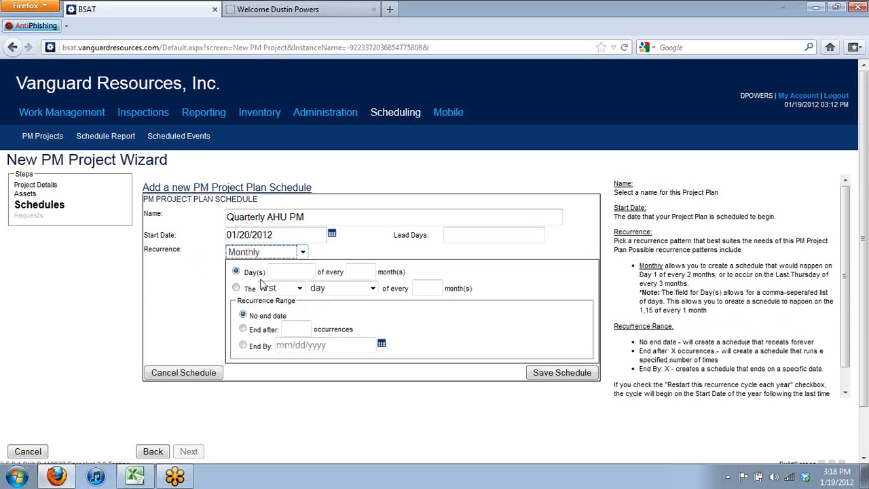
pyautogui.click(281, 270)
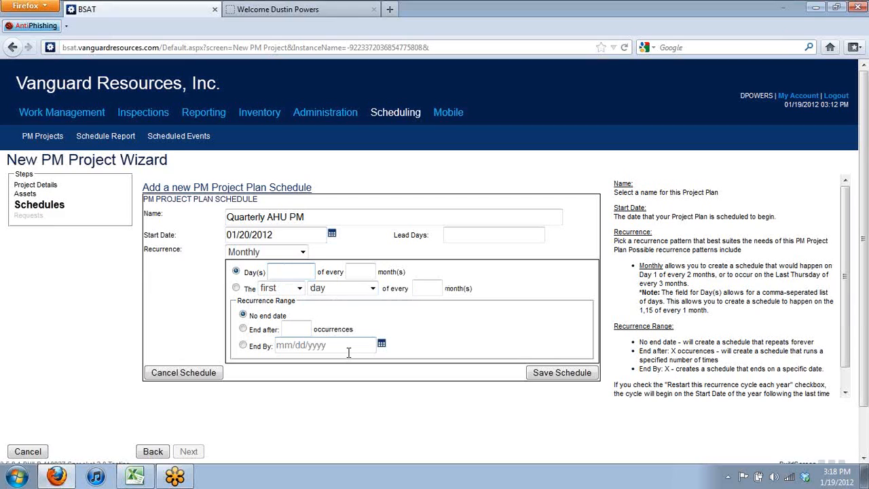
pyautogui.write('20')
pyautogui.click(372, 271)
pyautogui.write('3')
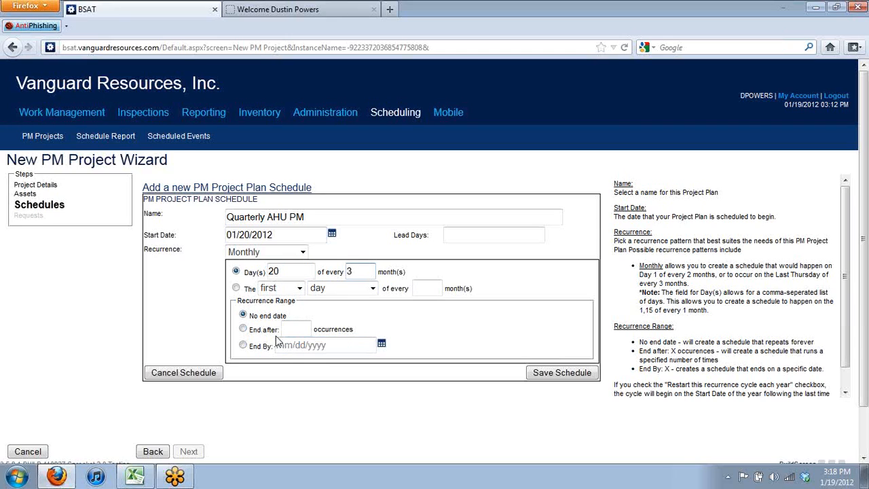
pyautogui.click(563, 377)
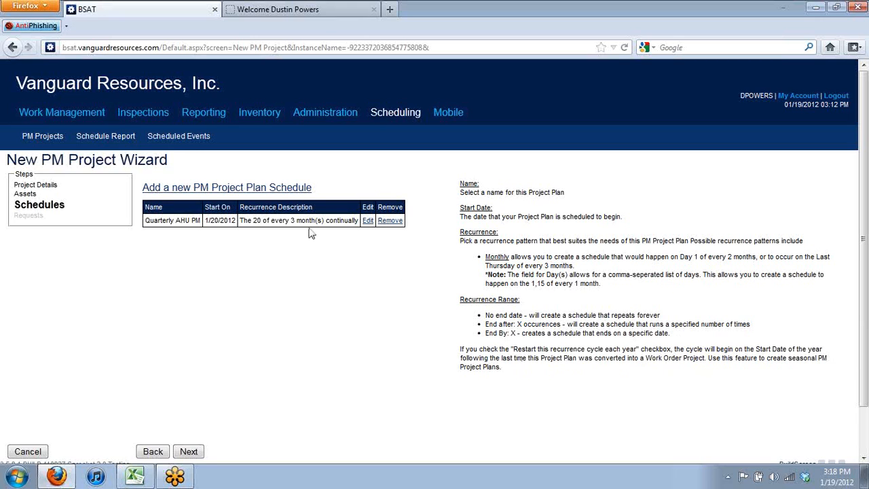
# Add another schedule with start date 03/20/2012 and a 12-month interval
pyautogui.click(267, 193)
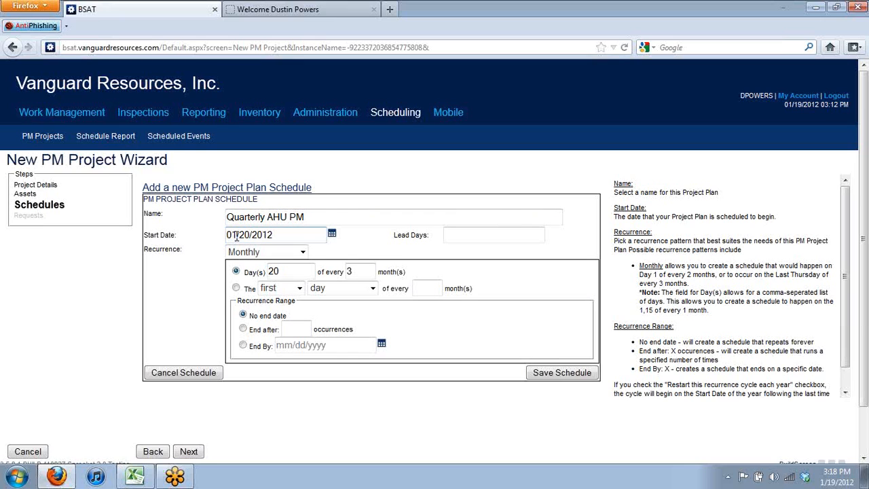
pyautogui.moveTo(232, 235); pyautogui.dragTo(200, 242)
pyautogui.press('BackSpace')
pyautogui.moveTo(233, 235); pyautogui.dragTo(192, 237)
pyautogui.write('3')
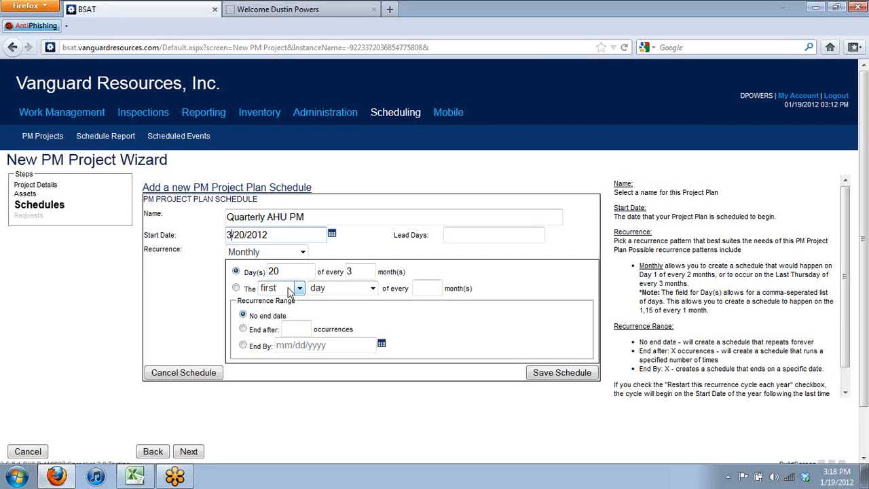
pyautogui.moveTo(292, 270); pyautogui.dragTo(246, 278)
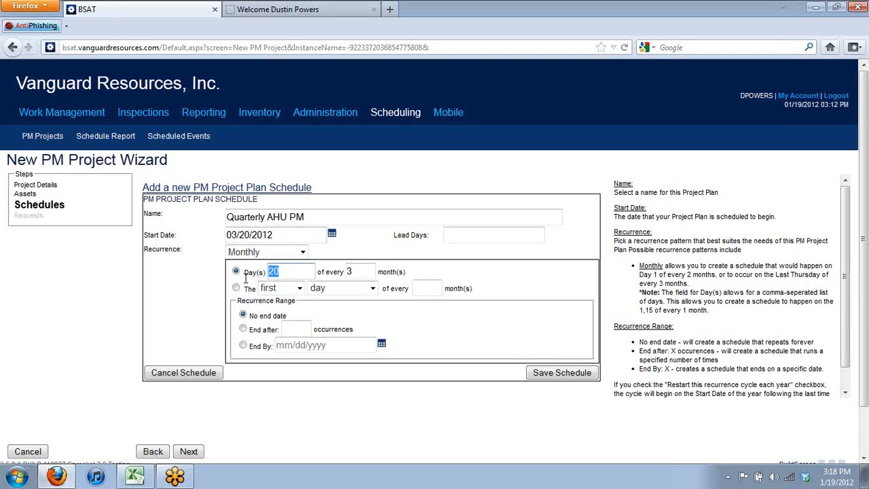
pyautogui.press('Tab')
pyautogui.write('12')
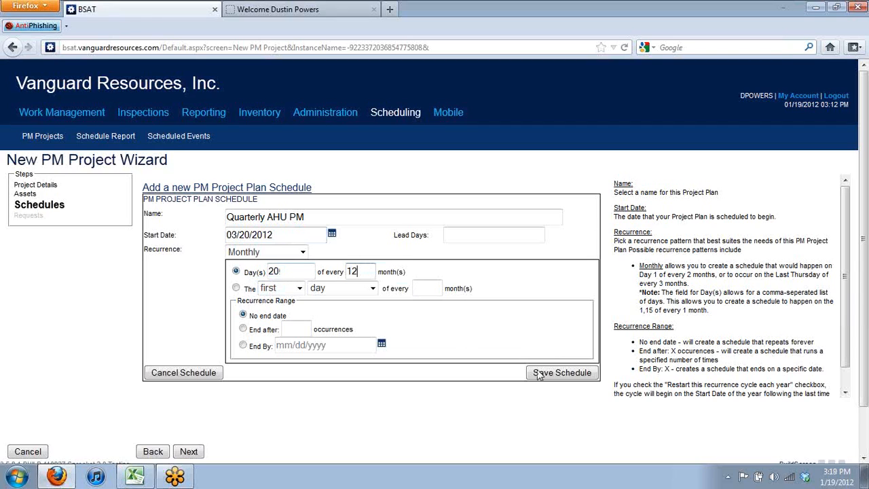
# Rename the schedule from Quarterly to Annual AHU PM and save it
pyautogui.click(266, 217)
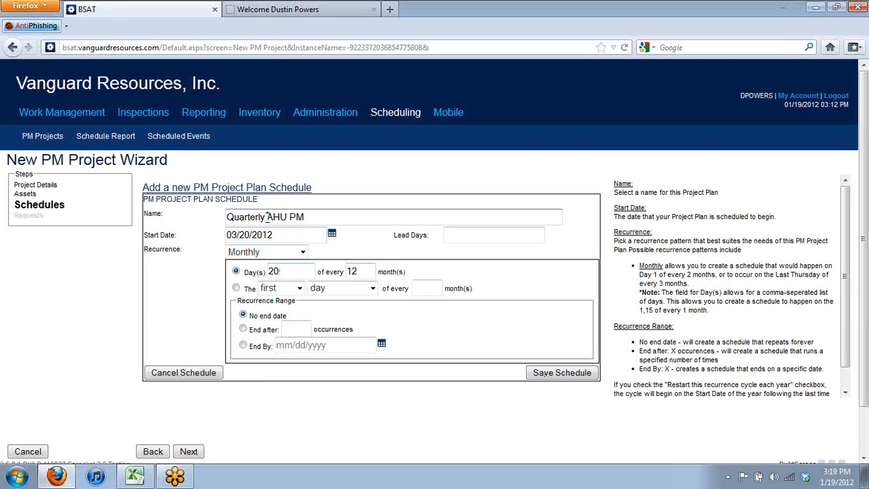
pyautogui.doubleClick(267, 216)
pyautogui.write('Annu')
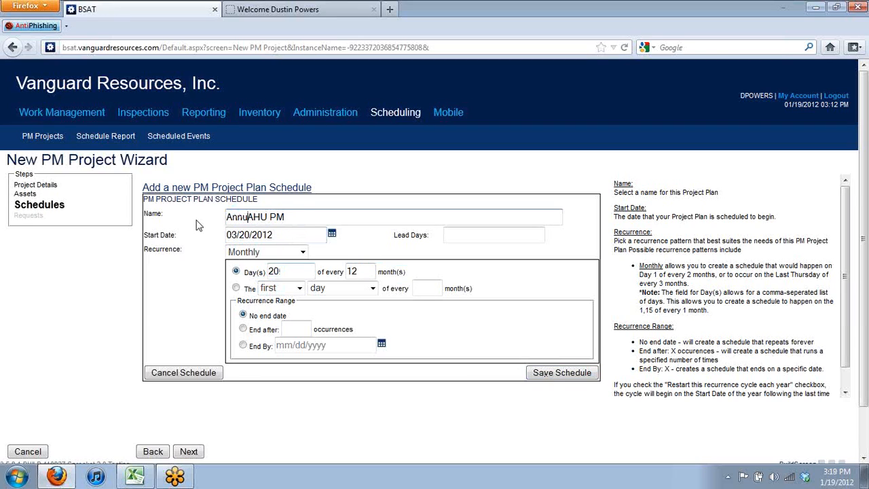
pyautogui.write('al')
pyautogui.click(569, 375)
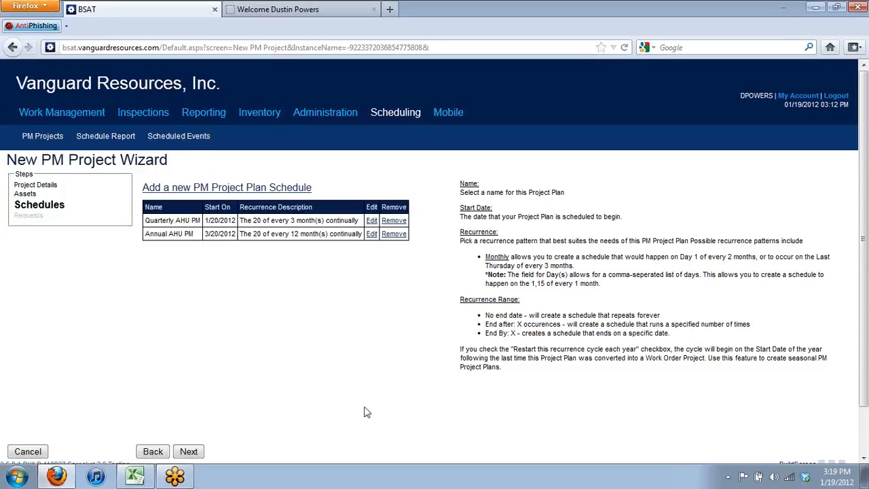
# Attach request AHU_Q (LP) to the Quarterly AHU PM schedule
pyautogui.click(190, 453)
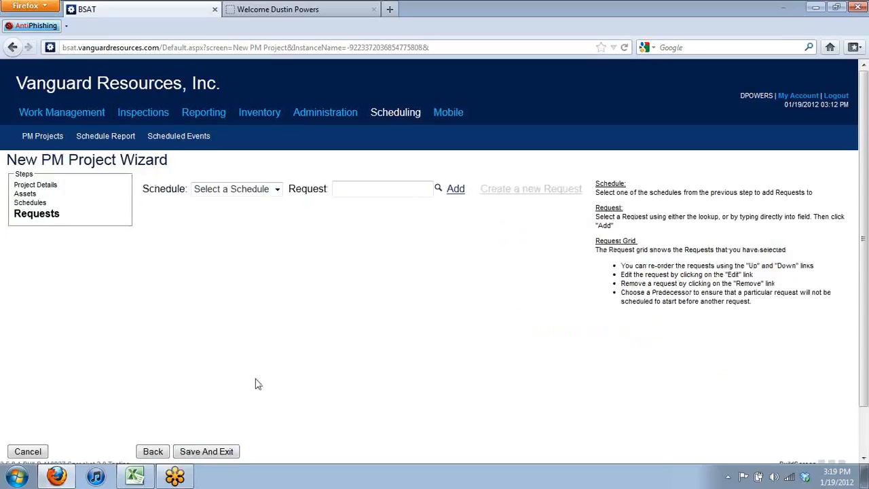
pyautogui.click(276, 195)
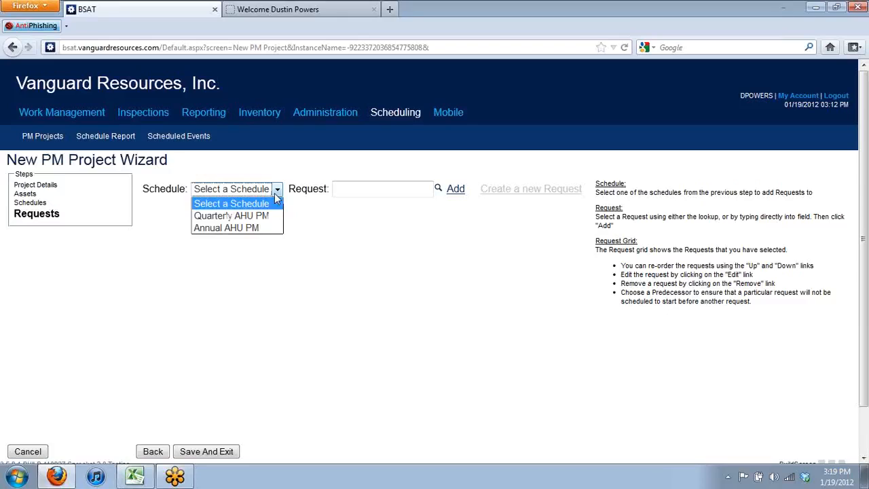
pyautogui.click(265, 216)
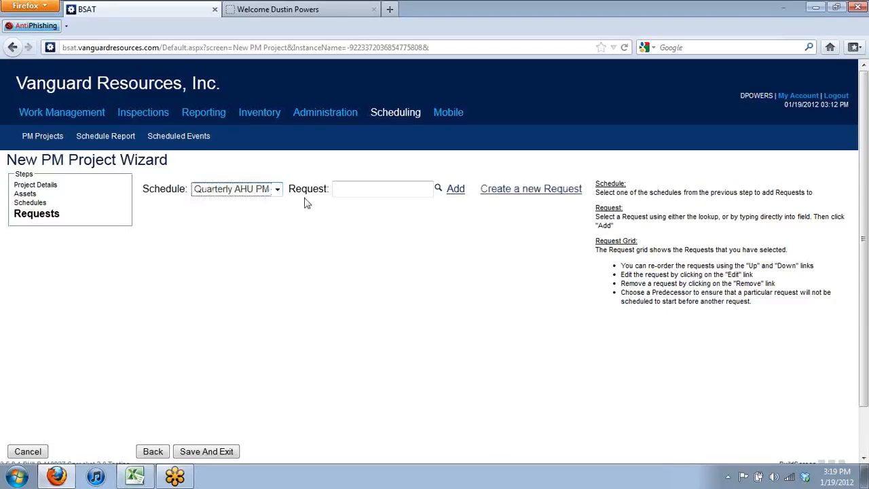
pyautogui.click(354, 189)
pyautogui.write('ahu')
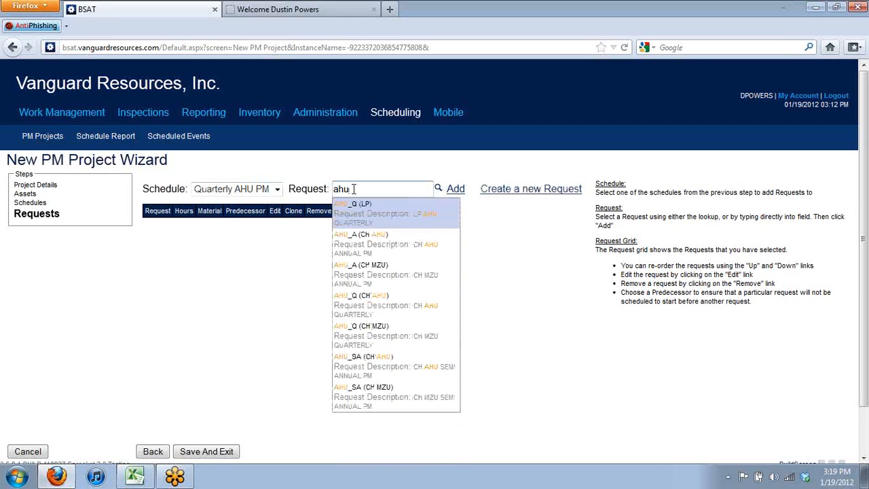
pyautogui.click(389, 224)
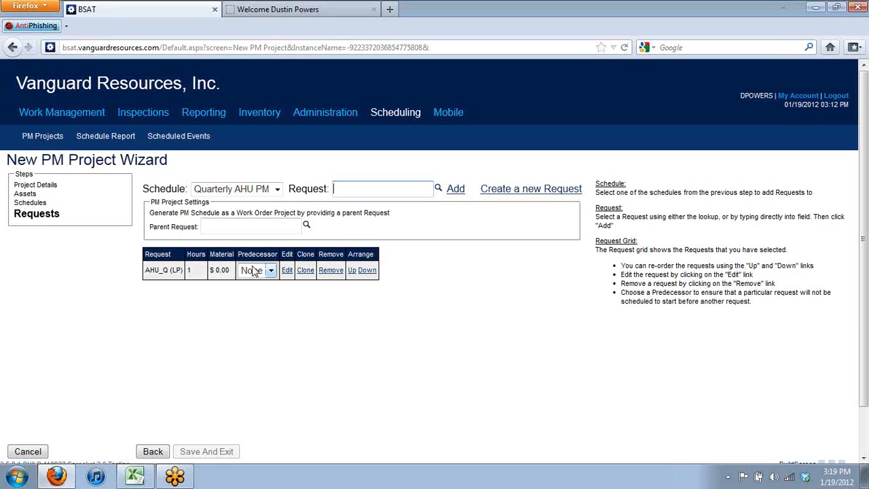
# Attach request AHU_A (CH AHU) to Annual AHU PM, then save the PM project
pyautogui.click(276, 190)
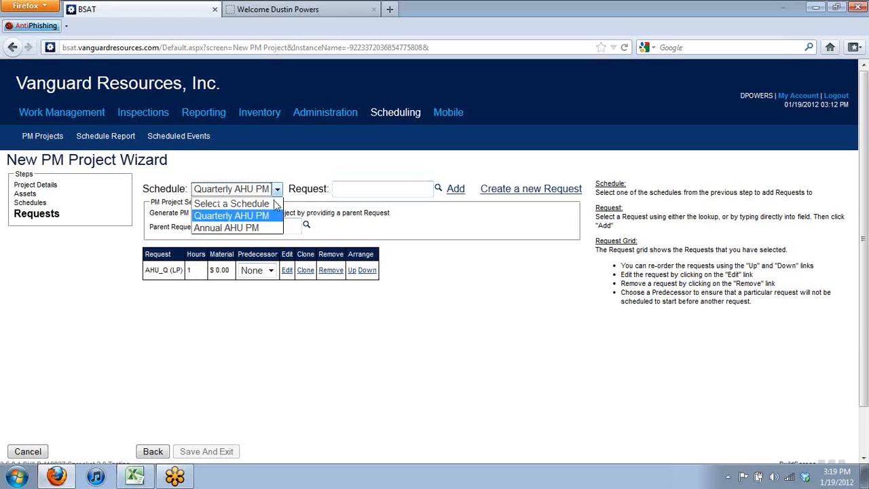
pyautogui.click(276, 189)
pyautogui.click(276, 189)
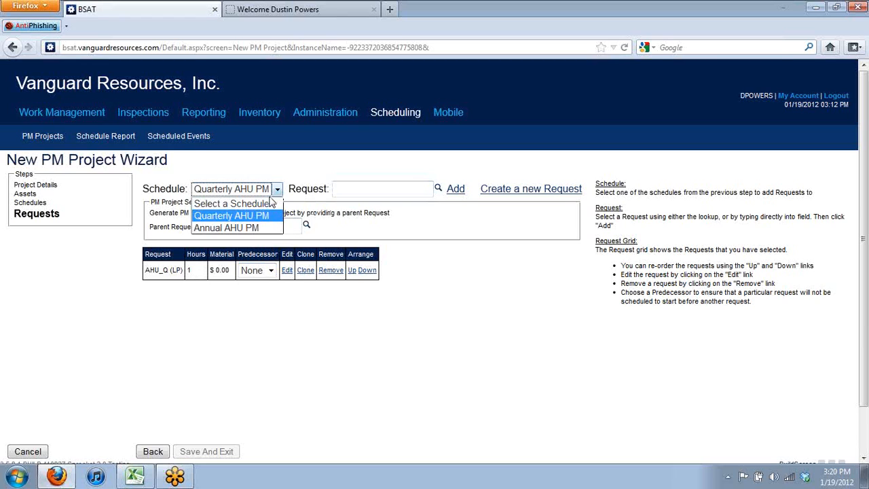
pyautogui.click(270, 228)
pyautogui.click(356, 190)
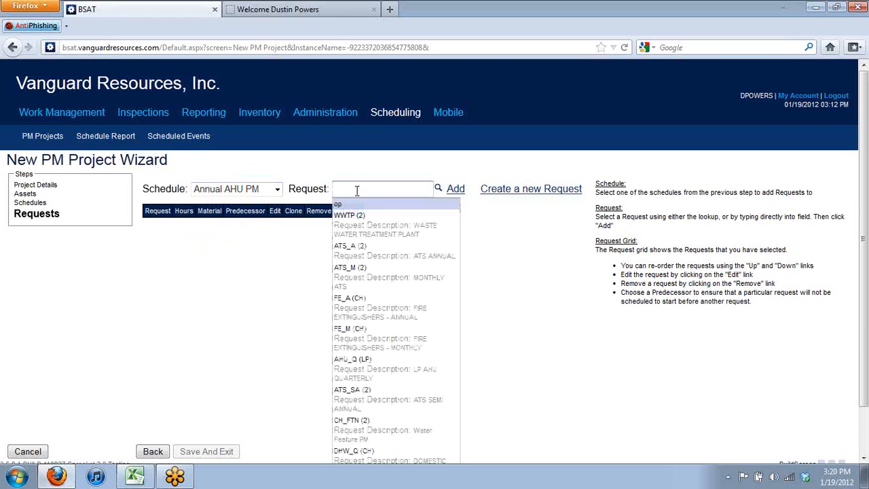
pyautogui.write('ahu')
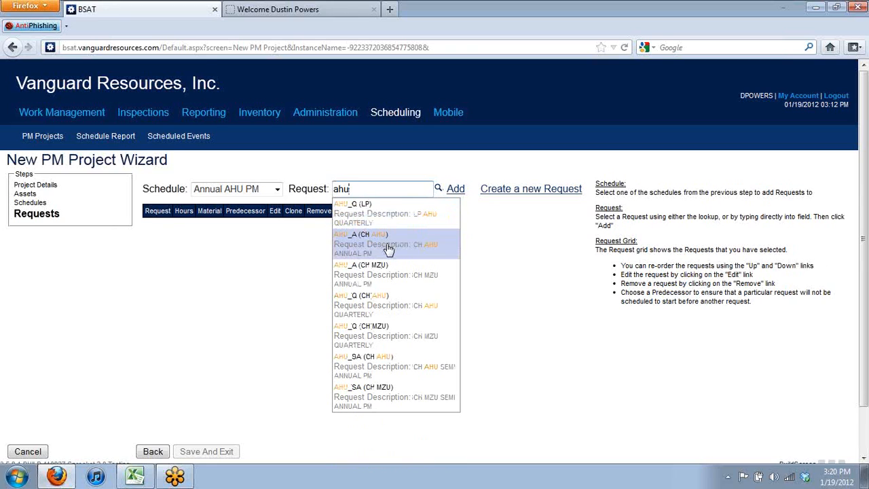
pyautogui.click(388, 250)
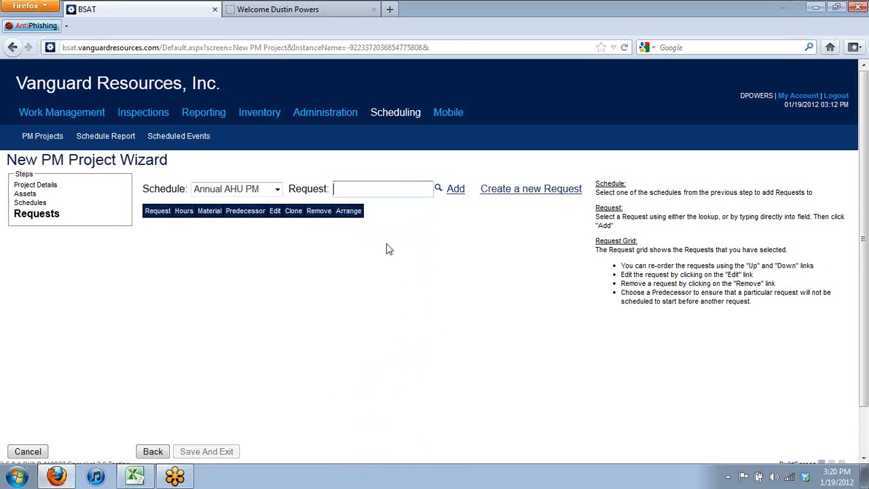
pyautogui.click(453, 193)
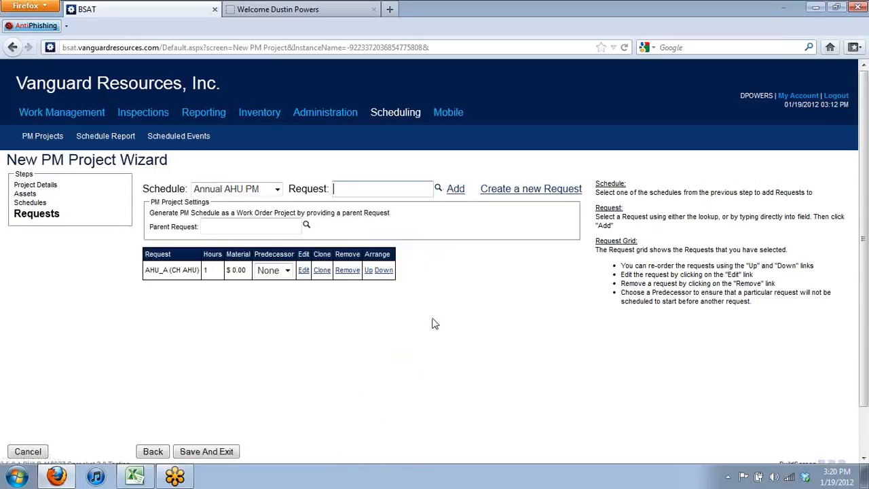
pyautogui.click(206, 452)
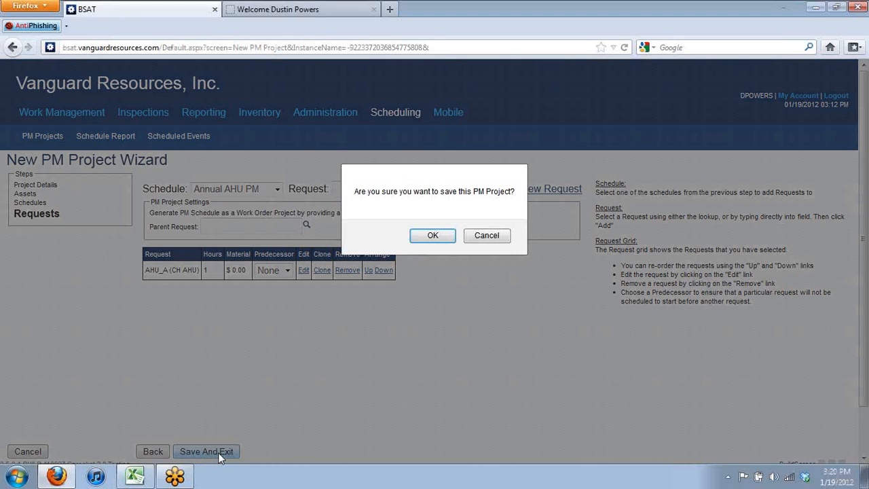
pyautogui.click(433, 236)
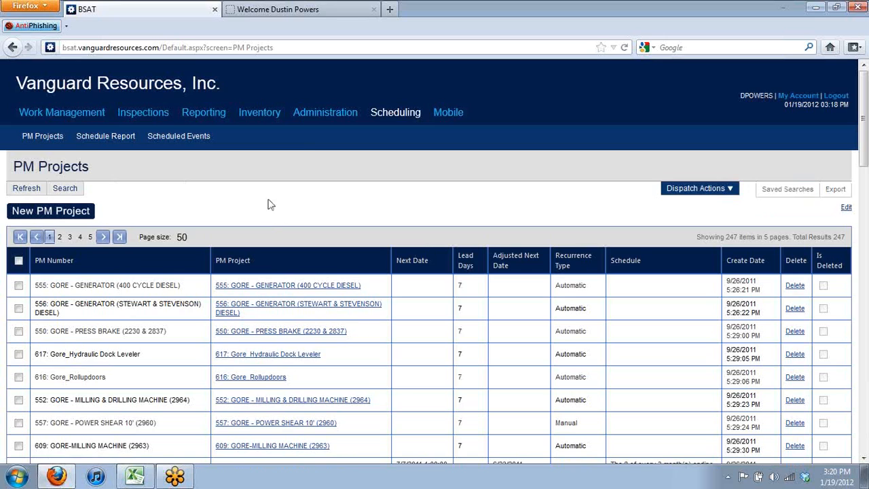
# Search Administration's requests for 'ahu' and open request AHU_Q.04
pyautogui.click(326, 114)
pyautogui.moveTo(84, 144)
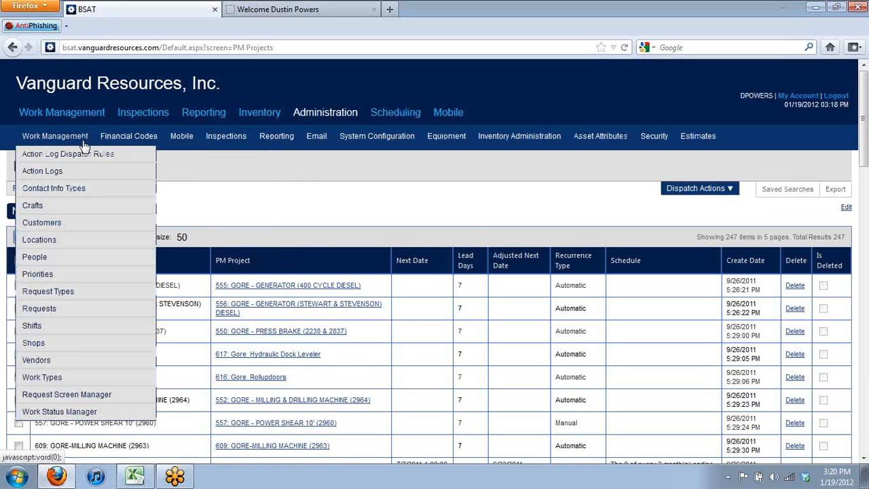
pyautogui.click(68, 311)
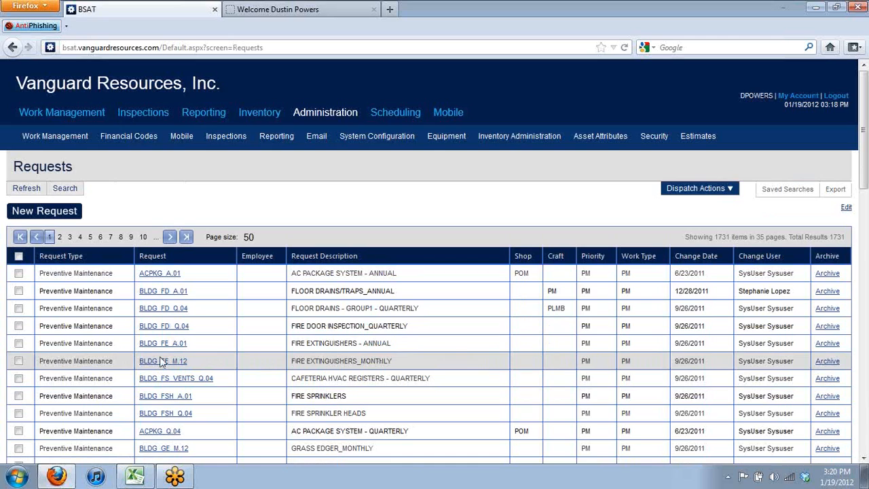
pyautogui.click(71, 188)
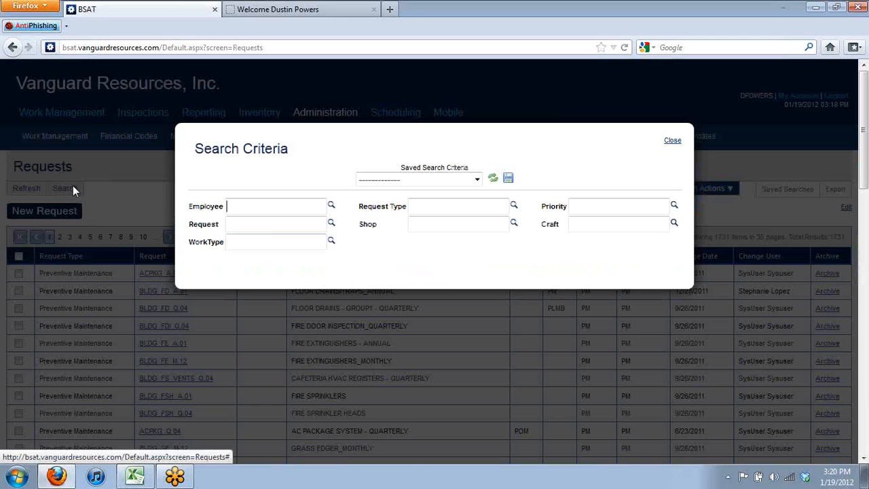
pyautogui.click(300, 218)
pyautogui.write('ahu')
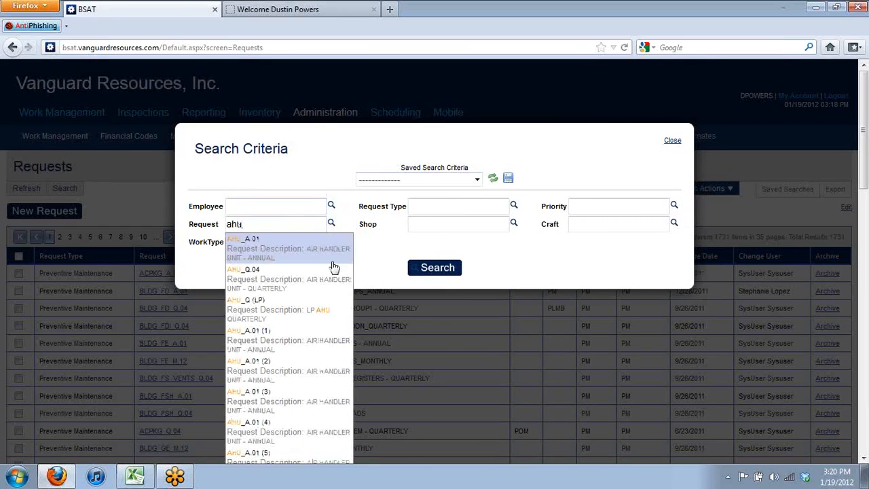
pyautogui.click(427, 270)
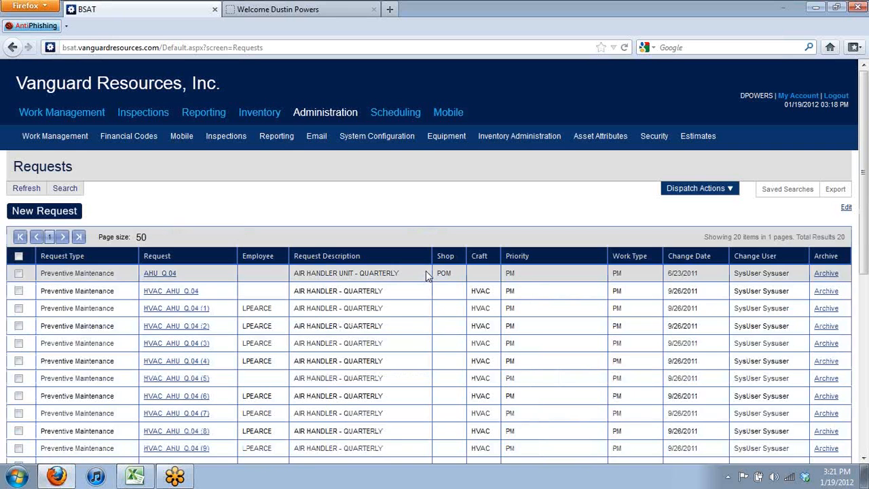
pyautogui.click(173, 274)
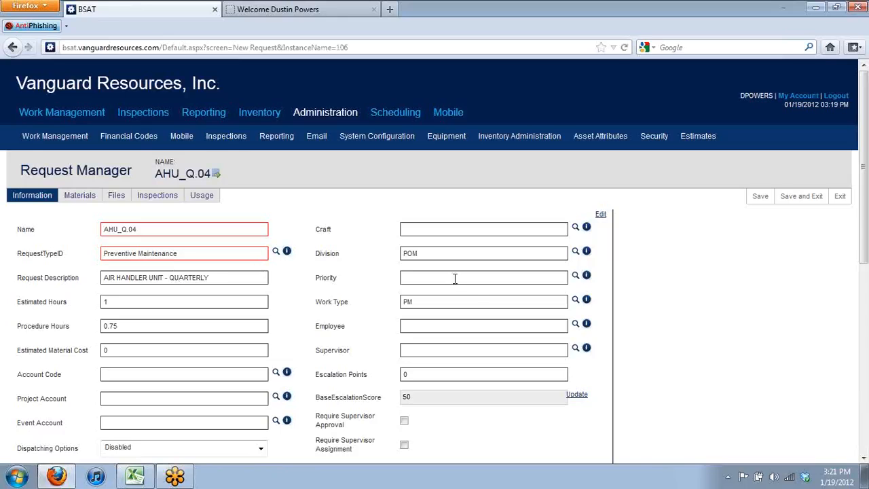
# Scroll through request AHU_Q.04 to review Estimated Hours, Division, Work Type and Dispatching Options
pyautogui.click(860, 311)
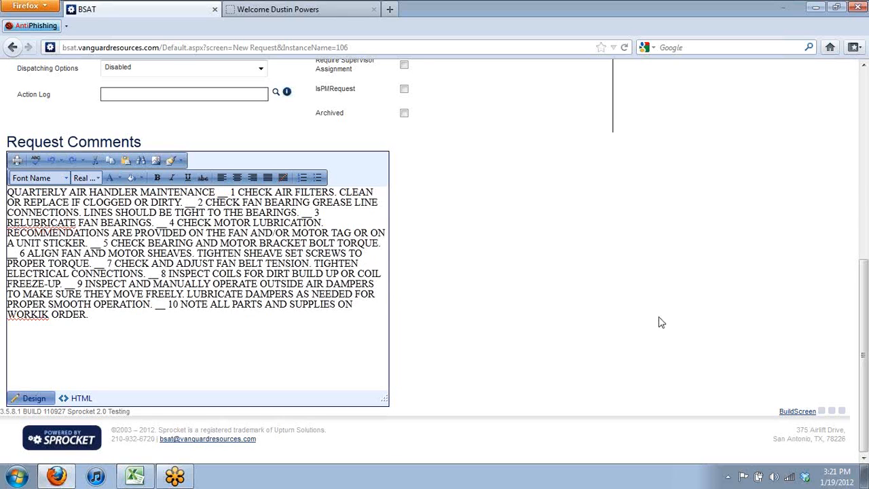
pyautogui.moveTo(862, 279); pyautogui.dragTo(835, 76)
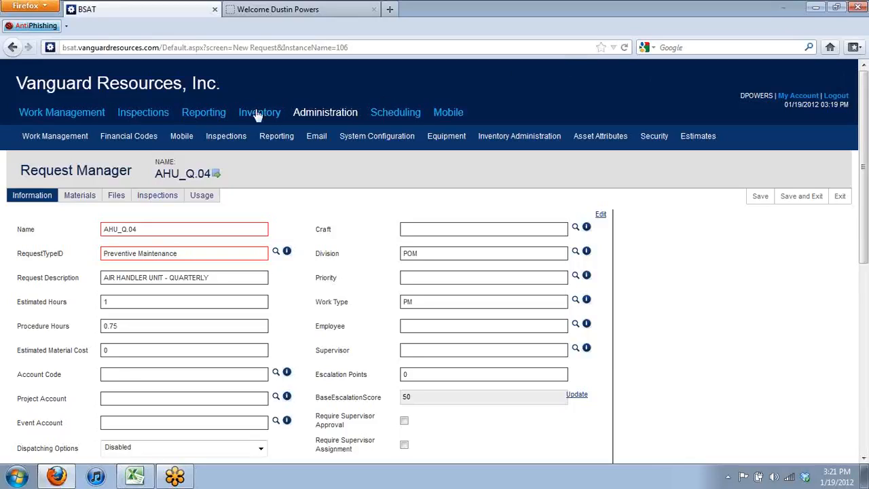
# Go to the Inspection Manager and start a new inspection
pyautogui.click(143, 113)
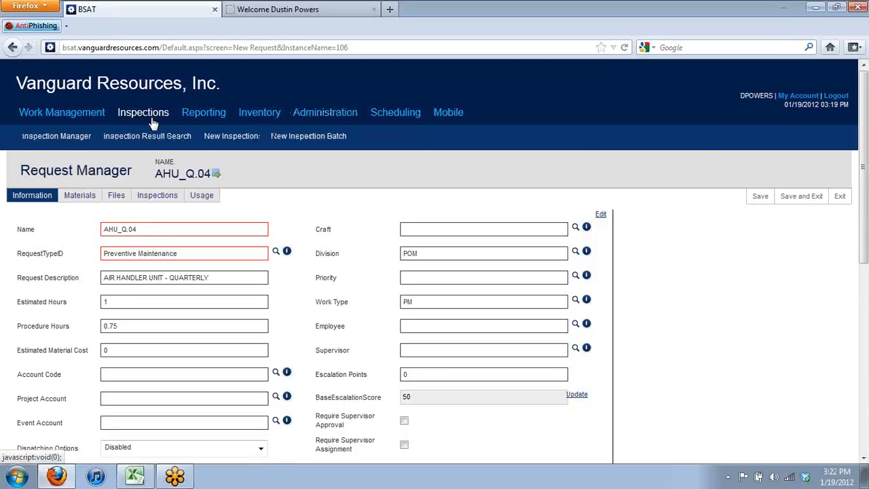
pyautogui.click(56, 136)
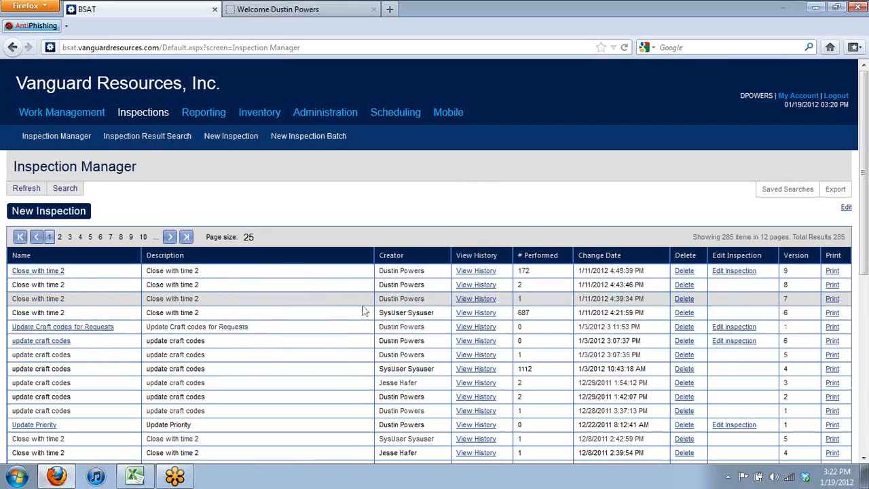
pyautogui.moveTo(362, 304); pyautogui.dragTo(269, 202)
pyautogui.click(270, 202)
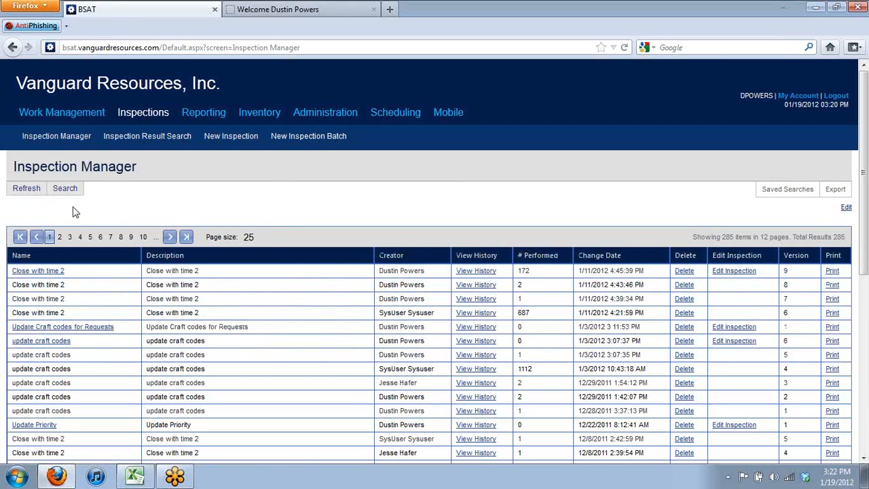
pyautogui.click(73, 212)
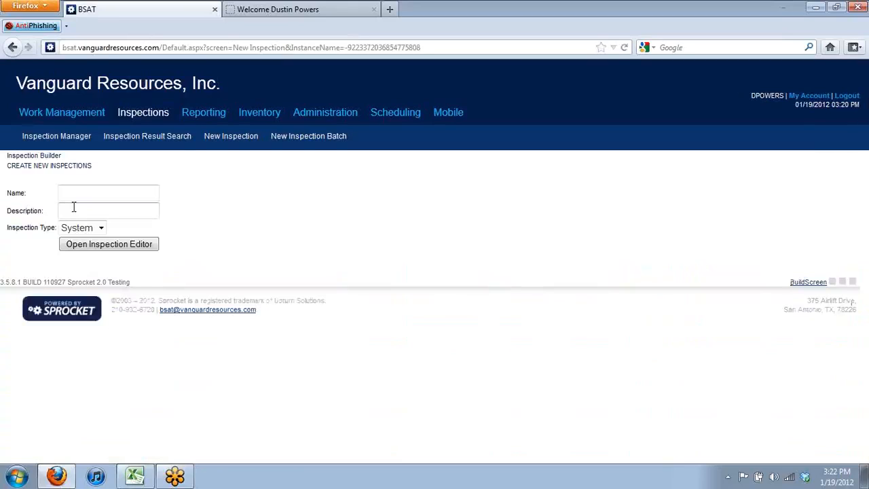
# Enter 'Office QA Inspection' as name and description, then open the Inspection Editor
pyautogui.click(91, 192)
pyautogui.write('Office QA Insp')
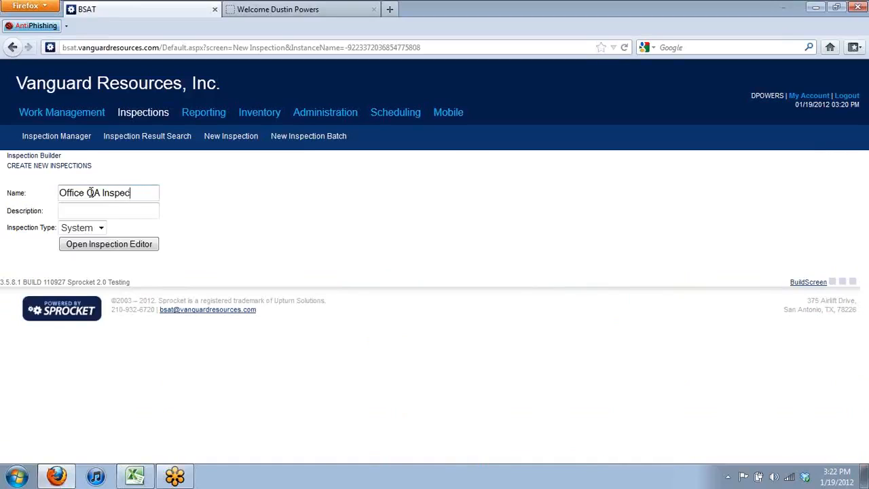
pyautogui.write('ection')
pyautogui.hotkey('ctrl', 'a')
pyautogui.hotkey('ctrl', 'c')
pyautogui.click(95, 209)
pyautogui.hotkey('ctrl', 'v')
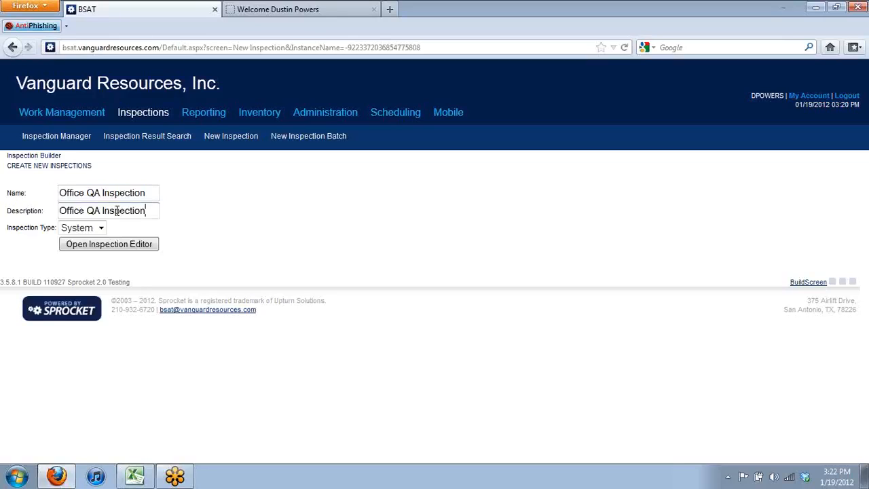
pyautogui.click(119, 248)
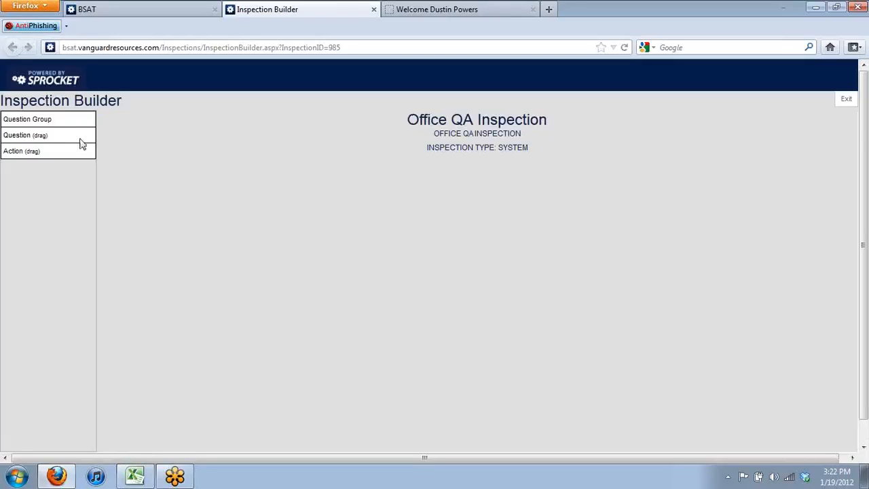
# Create a question group named 'Office Questions' and submit it
pyautogui.click(40, 121)
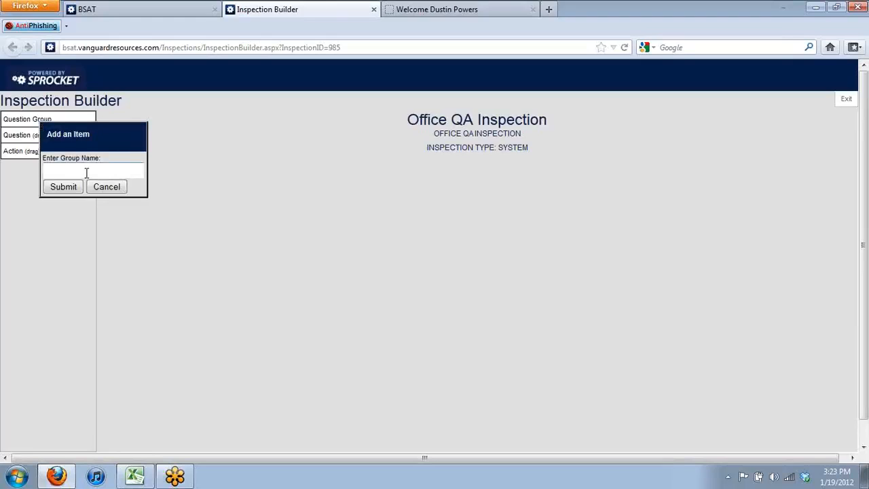
pyautogui.write('OfficeiQuestions')
pyautogui.click(63, 191)
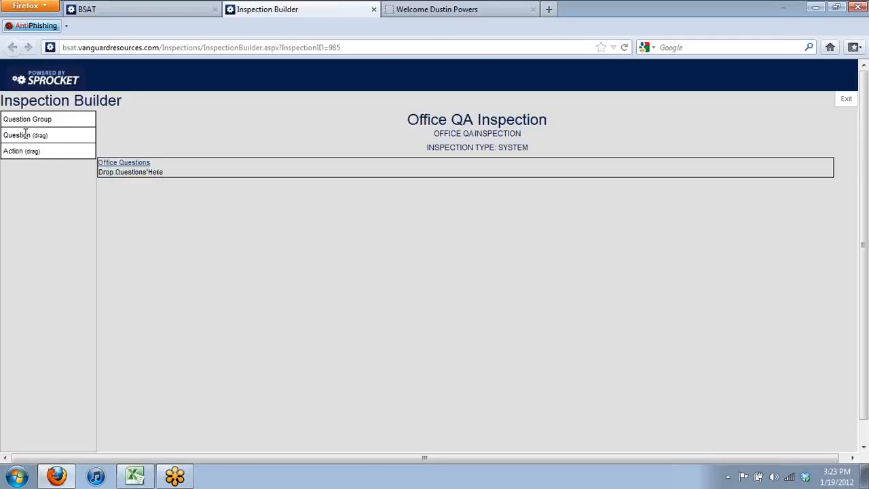
# Add the question 'Employee Name' with Free Text answer type to Office Questions
pyautogui.moveTo(25, 133); pyautogui.dragTo(179, 167)
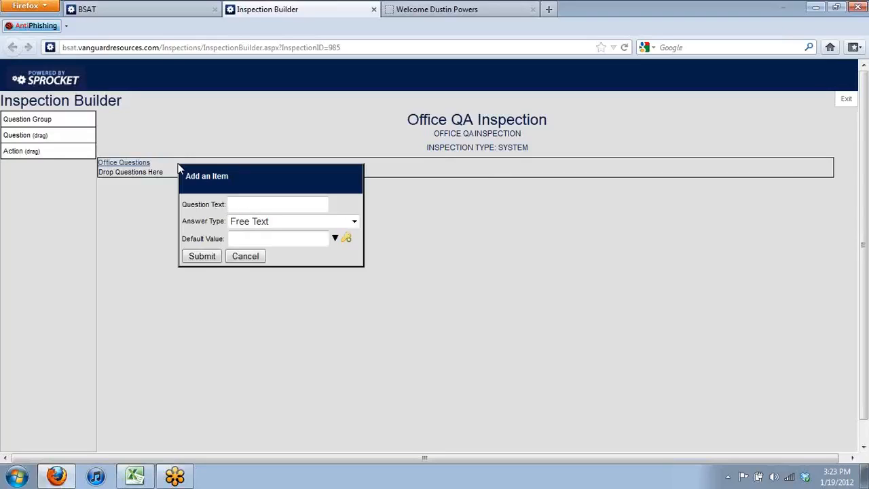
pyautogui.write('Employee Name')
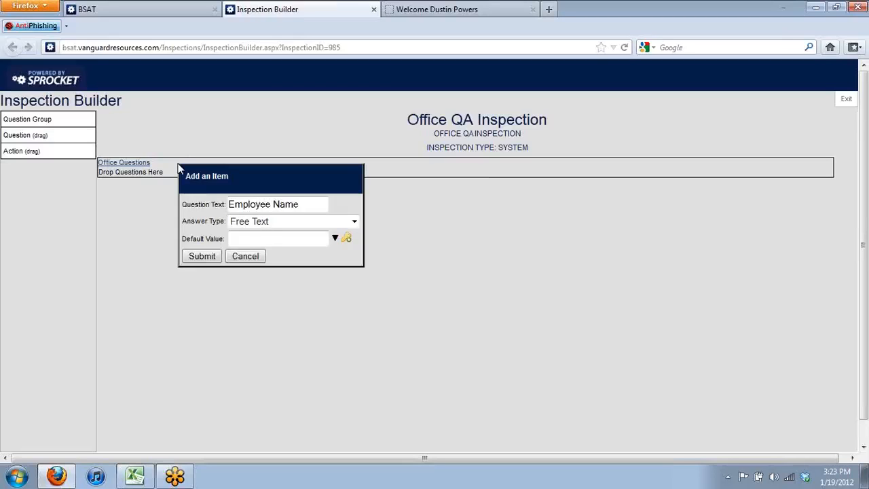
pyautogui.click(272, 226)
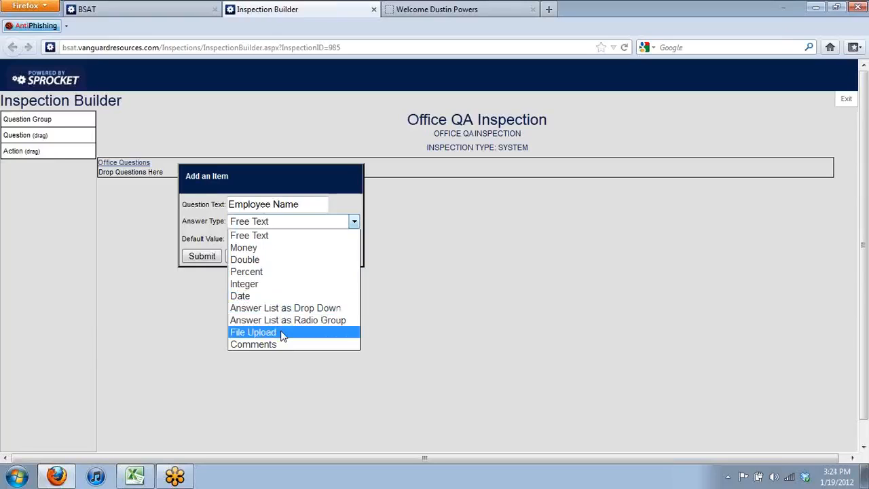
pyautogui.click(324, 236)
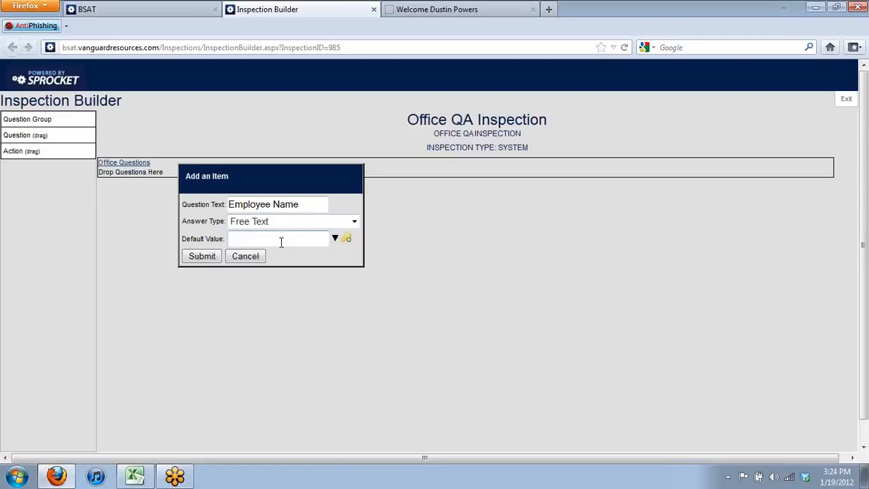
pyautogui.click(201, 257)
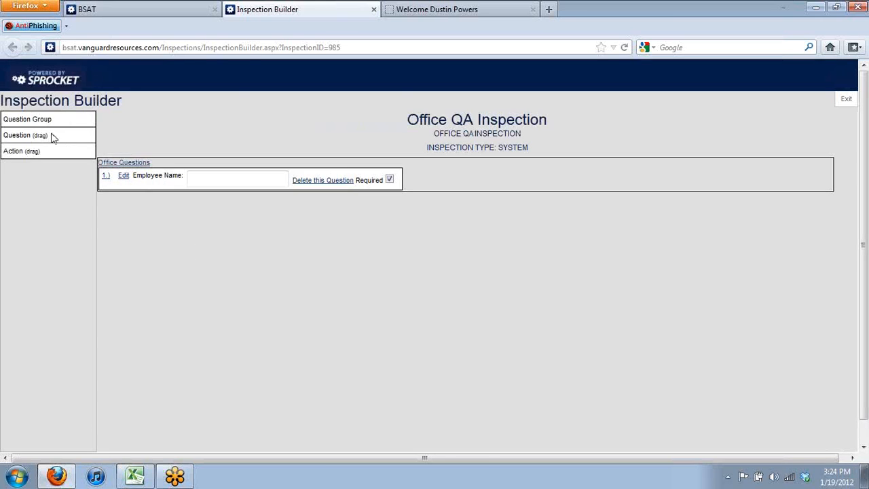
# Add the question 'Room Number' with an Integer answer type to Office Questions
pyautogui.moveTo(30, 135); pyautogui.dragTo(444, 182)
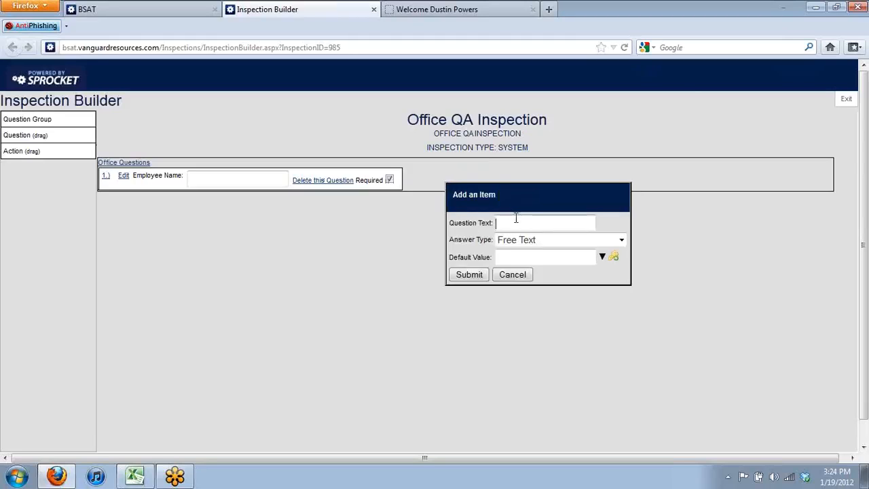
pyautogui.write('Room Number')
pyautogui.click(527, 242)
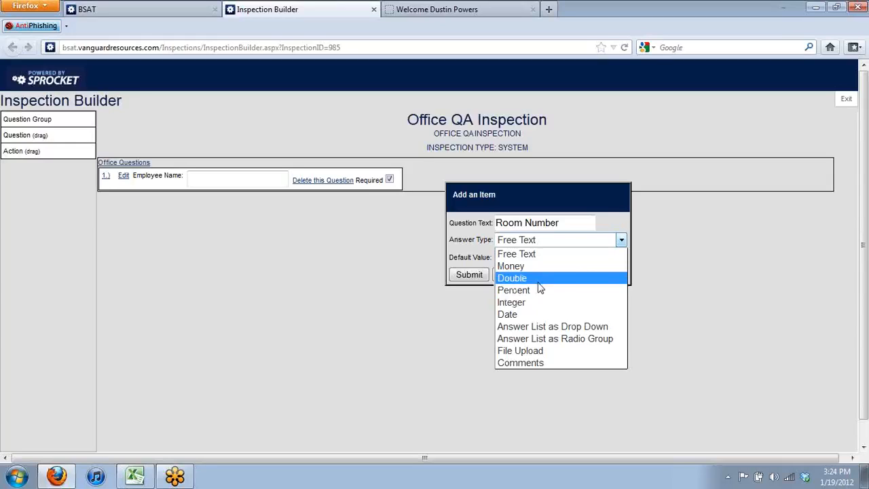
pyautogui.click(534, 303)
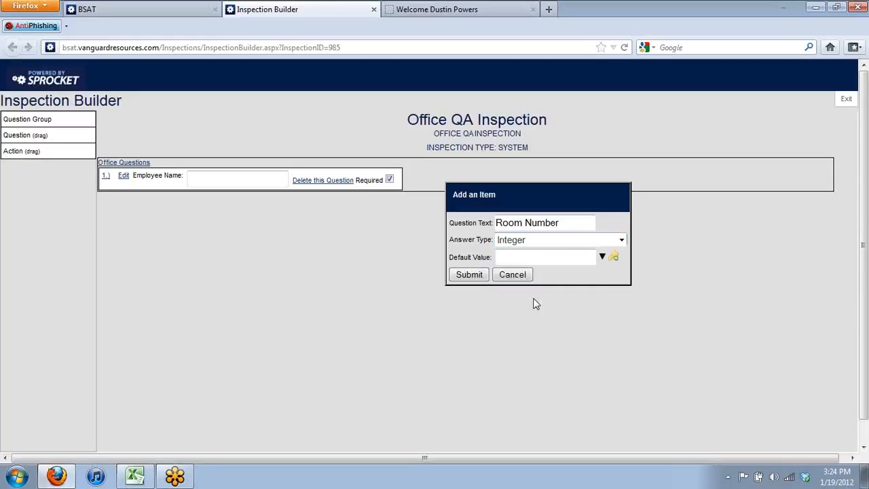
pyautogui.click(469, 276)
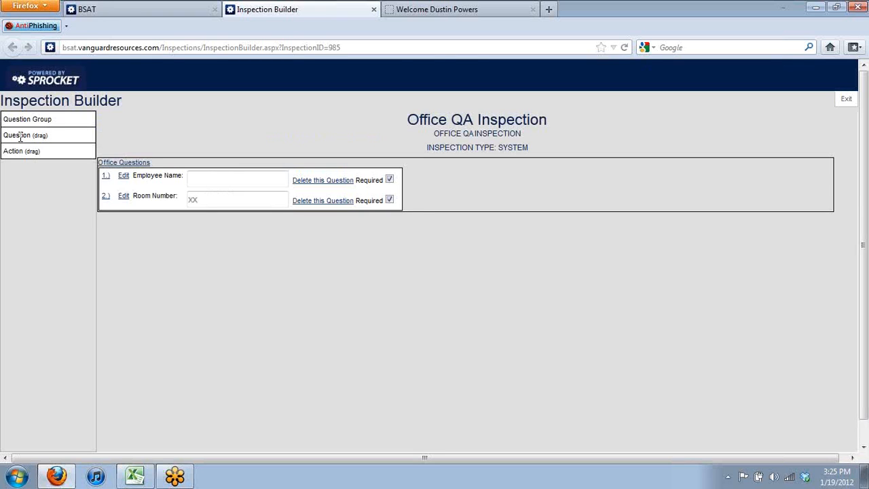
# Add a question named 'Light Fixutures' to Office Questions and make it a radio-group answer
pyautogui.moveTo(21, 138); pyautogui.dragTo(449, 201)
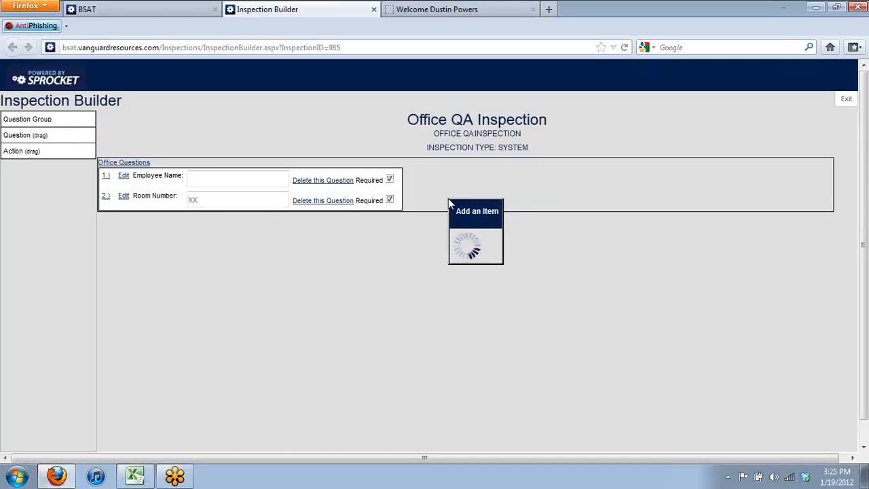
pyautogui.write('Light')
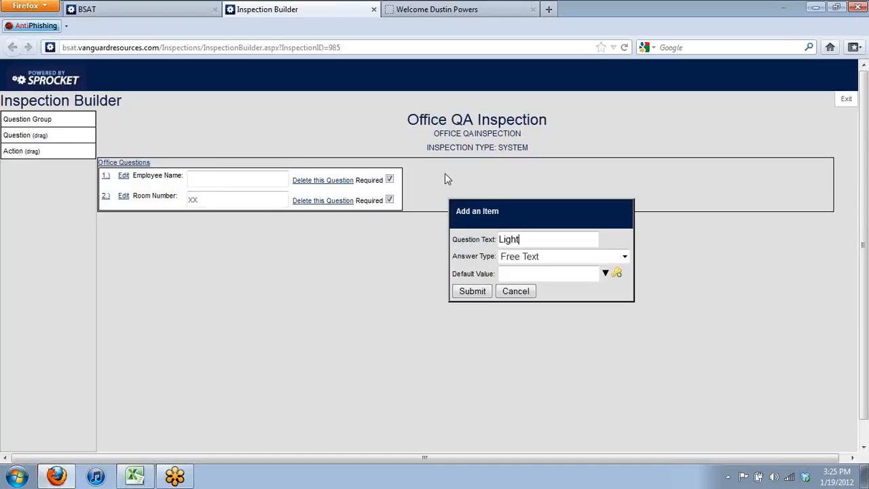
pyautogui.write(' Fixu')
pyautogui.write('tures')
pyautogui.click(537, 257)
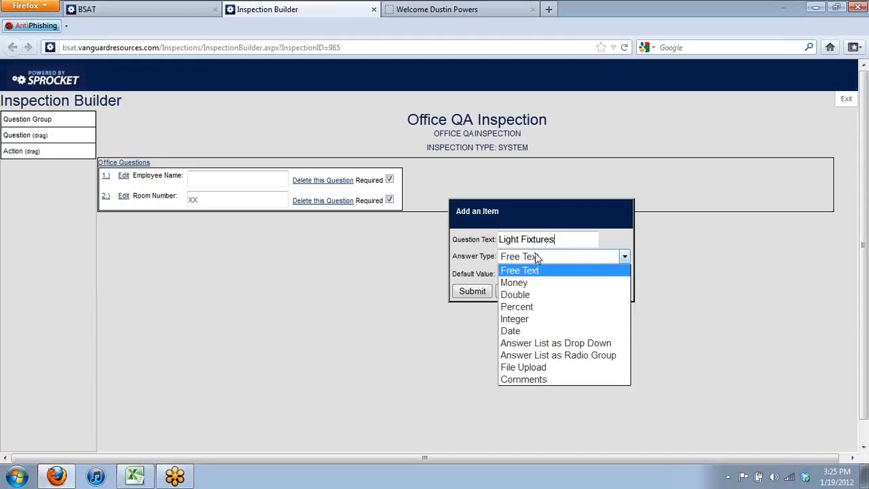
pyautogui.click(552, 354)
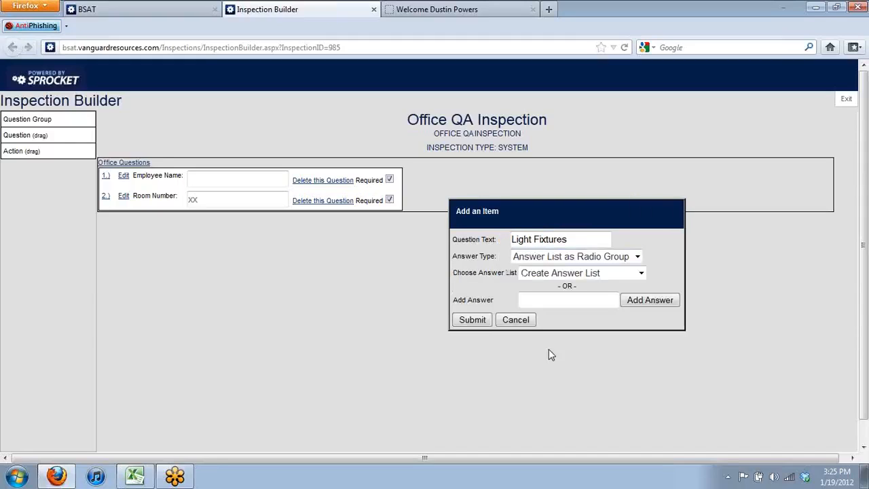
# Browse the saved answer lists and settle on Satisfactory/Needs Service for the question
pyautogui.click(588, 274)
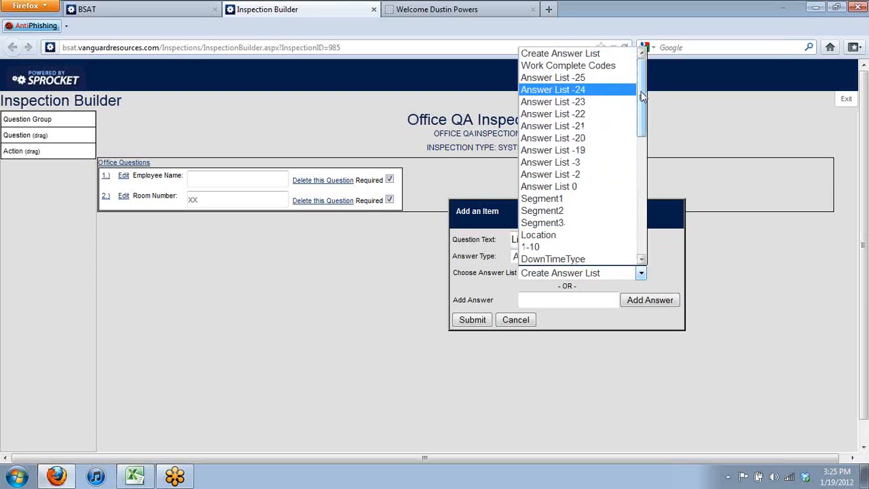
pyautogui.moveTo(640, 87); pyautogui.dragTo(649, 129)
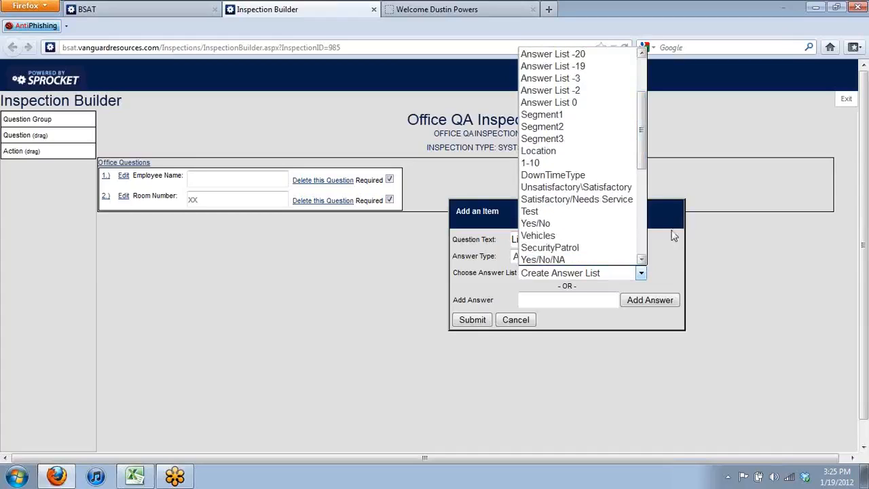
pyautogui.click(673, 235)
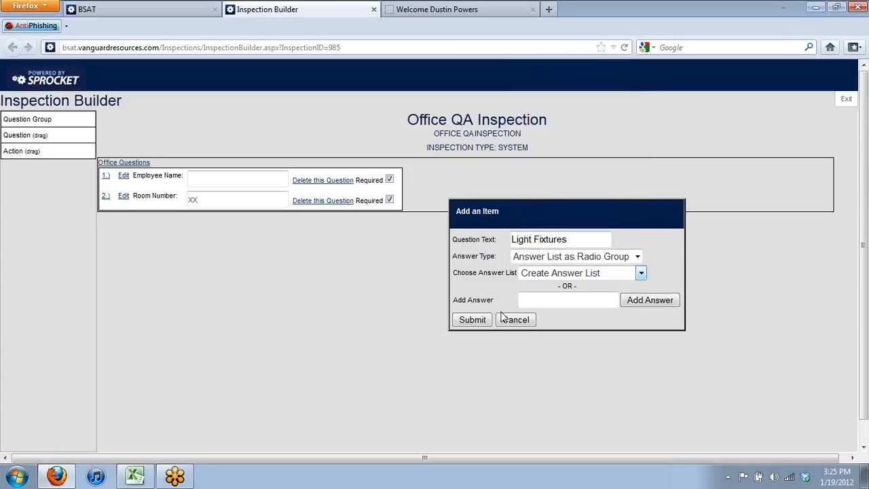
pyautogui.moveTo(544, 216); pyautogui.dragTo(496, 220)
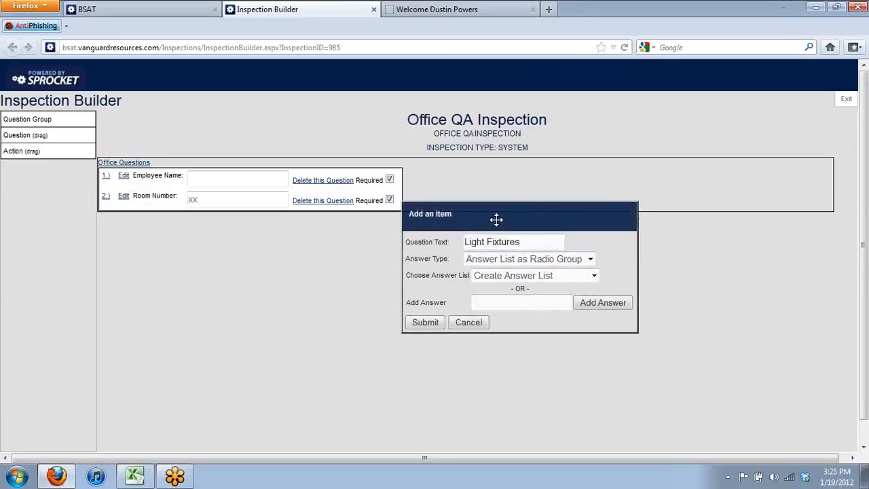
pyautogui.click(597, 276)
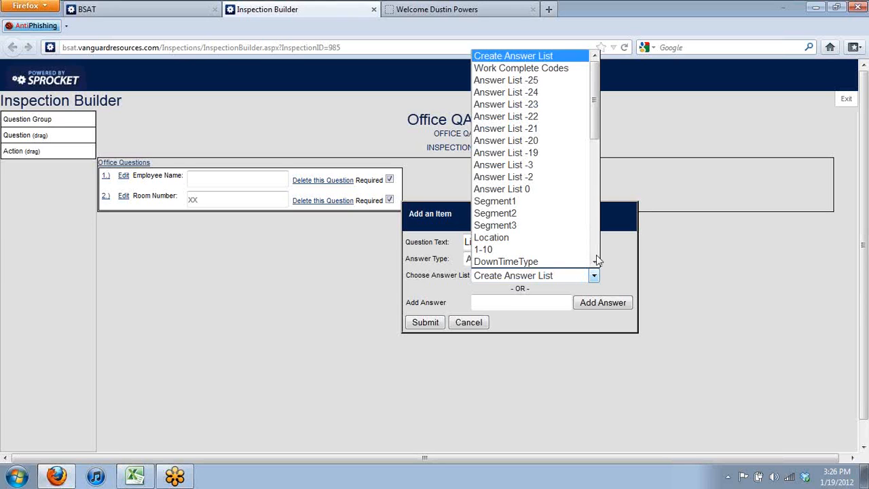
pyautogui.moveTo(595, 154); pyautogui.dragTo(597, 197)
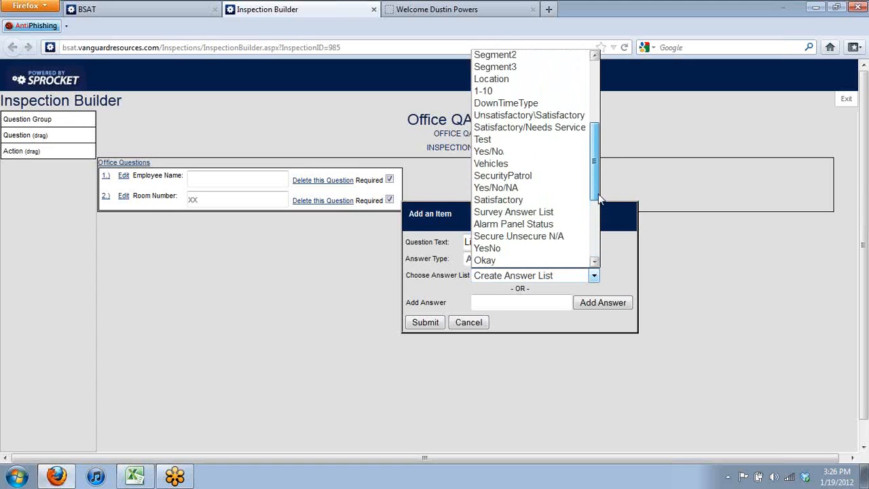
pyautogui.click(547, 116)
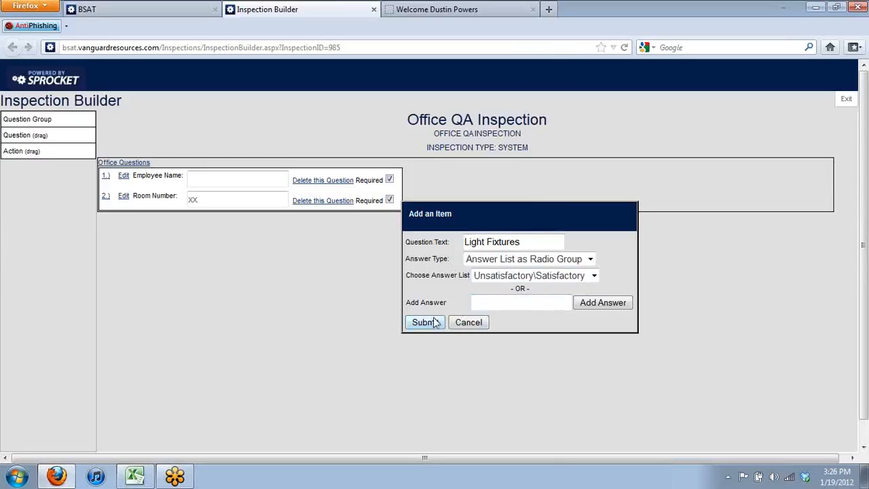
pyautogui.click(569, 284)
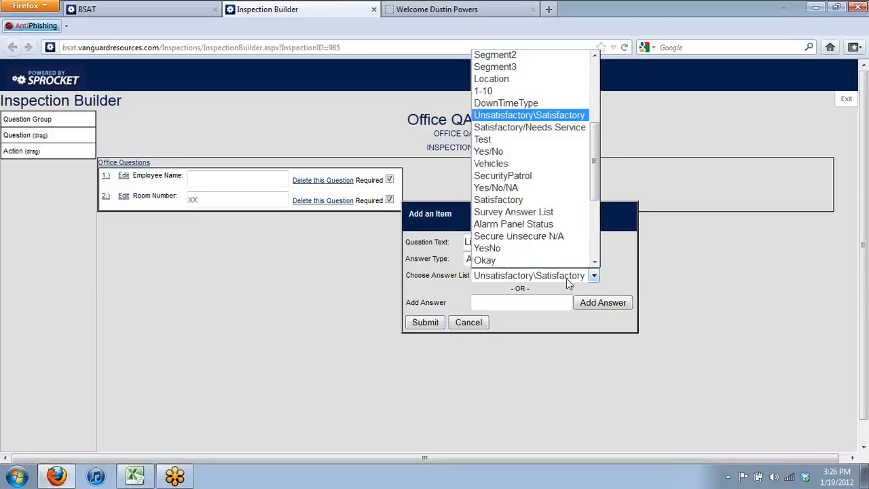
pyautogui.click(556, 127)
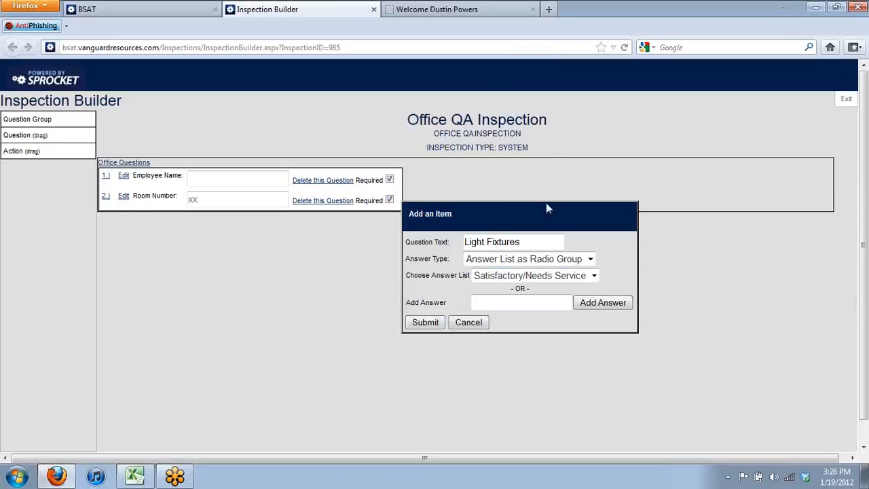
pyautogui.click(580, 274)
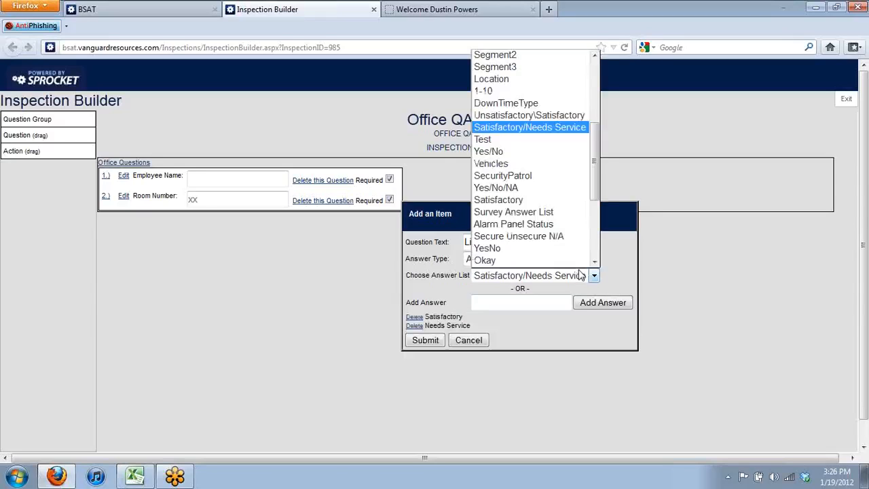
pyautogui.click(570, 337)
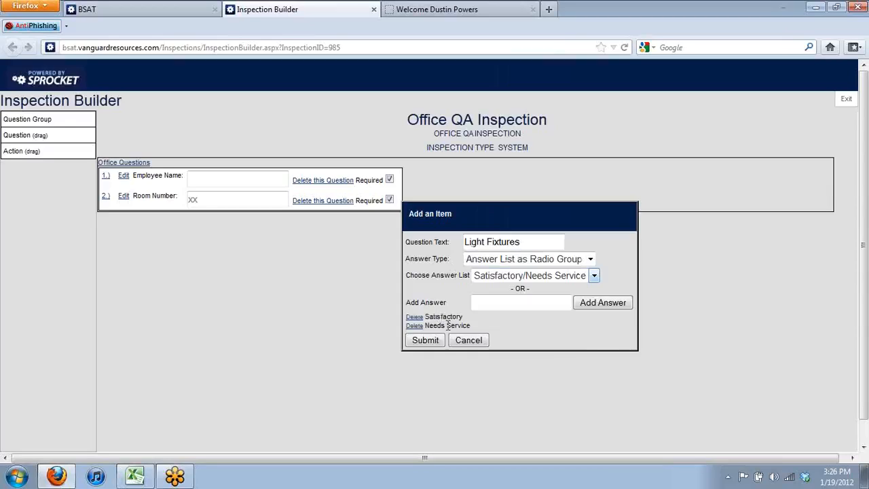
# Try adding 'Terrible' as an extra answer choice
pyautogui.click(524, 307)
pyautogui.write('Terrible')
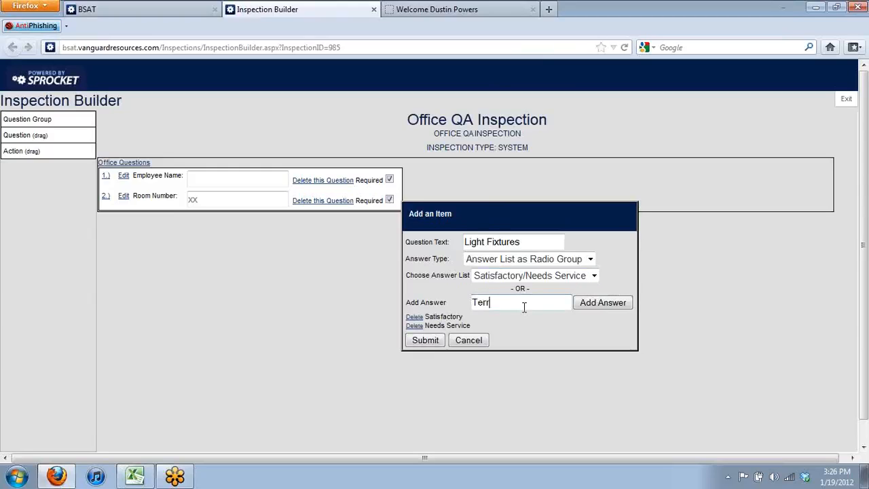
pyautogui.click(591, 304)
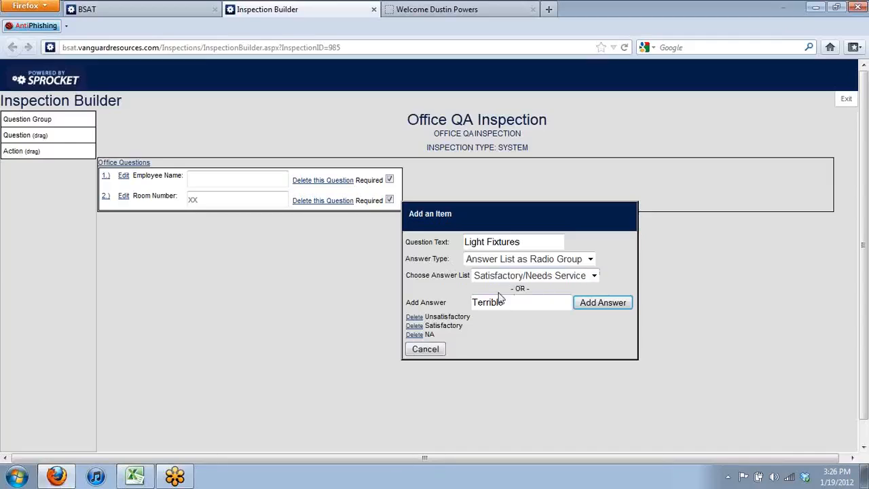
# Cancel Light Fixtures and add a 'Lighting' radio-group question using the Unsatisfactory\Satisfactory list
pyautogui.click(427, 349)
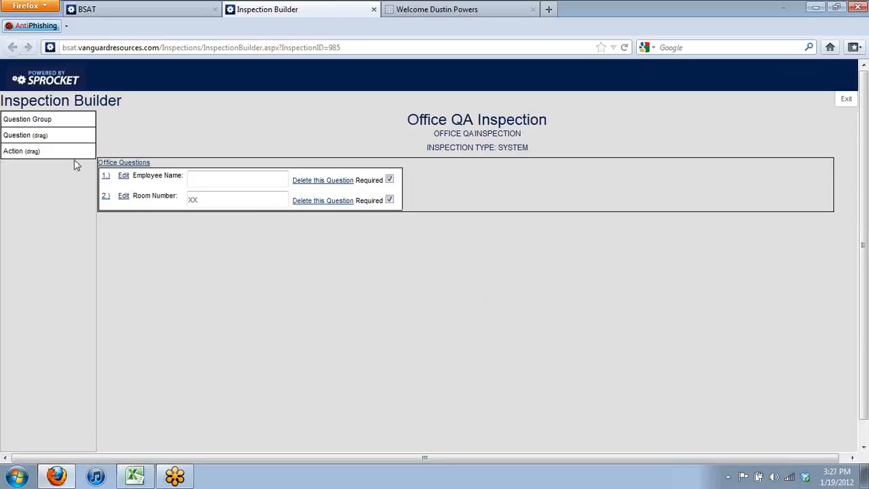
pyautogui.moveTo(54, 140); pyautogui.dragTo(468, 187)
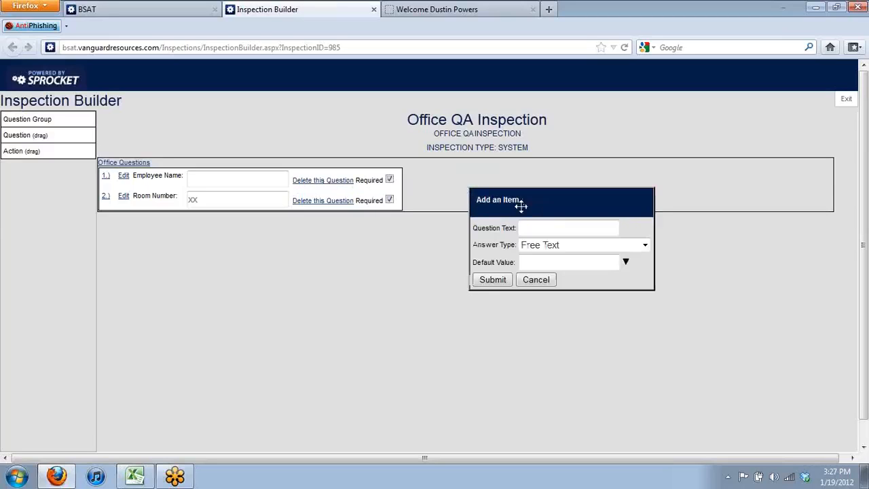
pyautogui.write('Lighting')
pyautogui.click(569, 246)
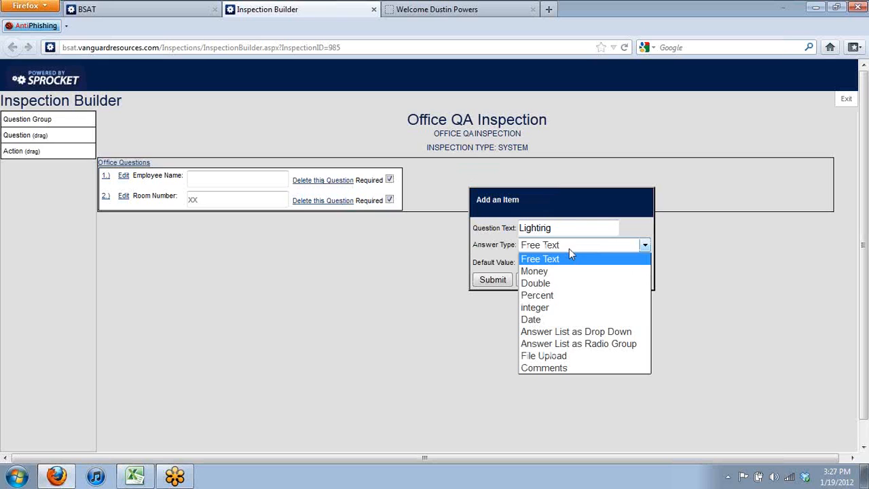
pyautogui.click(575, 344)
pyautogui.click(624, 269)
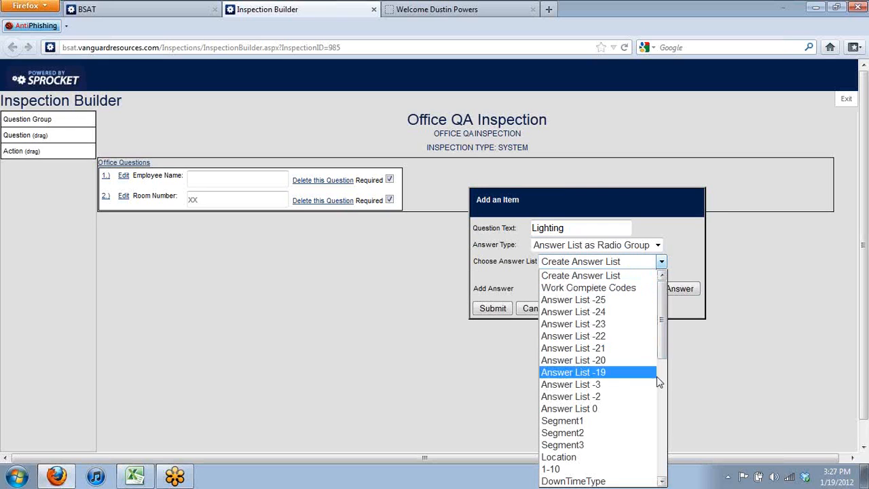
pyautogui.scroll(-6, 657, 379)
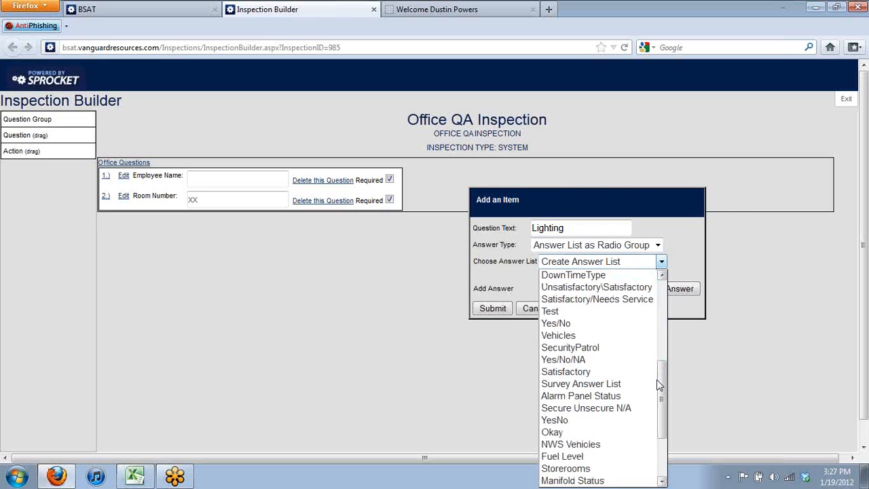
pyautogui.click(631, 288)
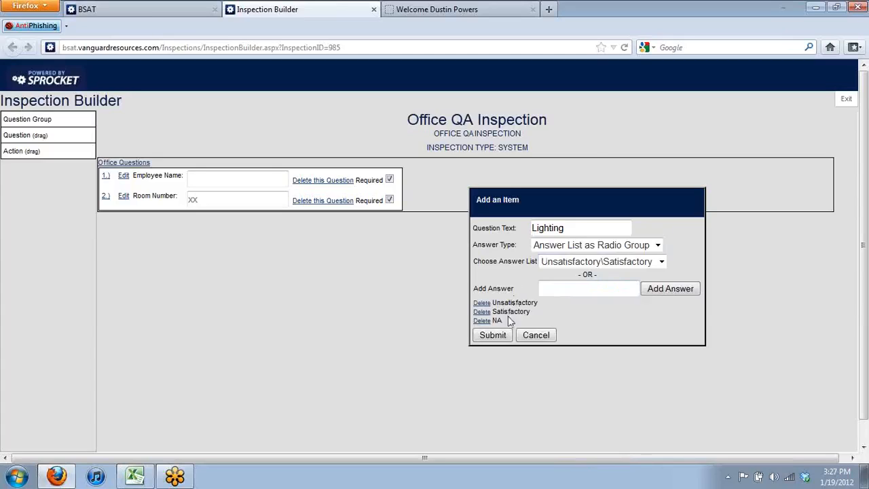
pyautogui.click(500, 336)
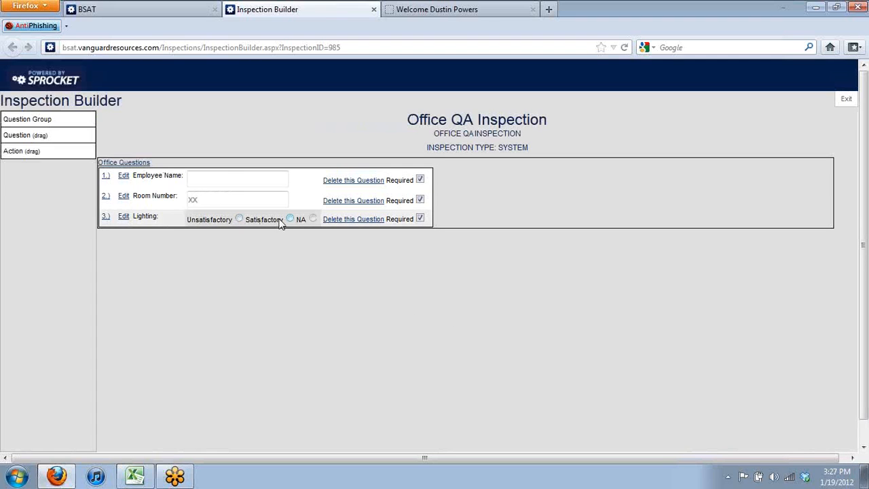
# Test the Lighting choices, ending with NA selected
pyautogui.click(304, 220)
pyautogui.click(239, 218)
pyautogui.click(290, 219)
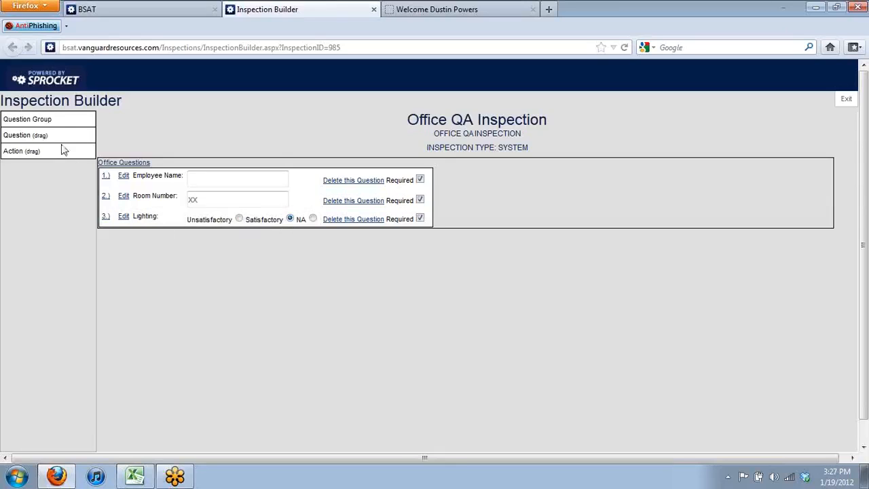
# Start another question, move its dialog aside, then exit the builder to Inspection Manager
pyautogui.moveTo(65, 141); pyautogui.dragTo(540, 205)
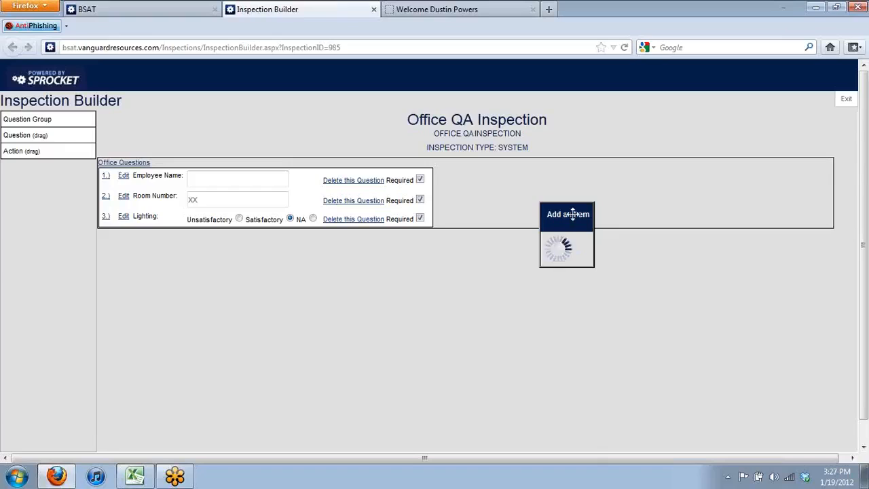
pyautogui.moveTo(559, 215); pyautogui.dragTo(398, 301)
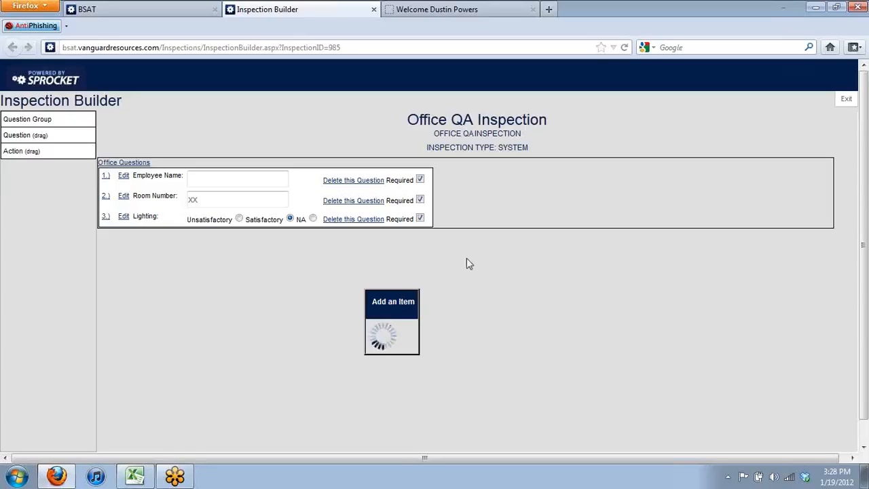
pyautogui.click(840, 107)
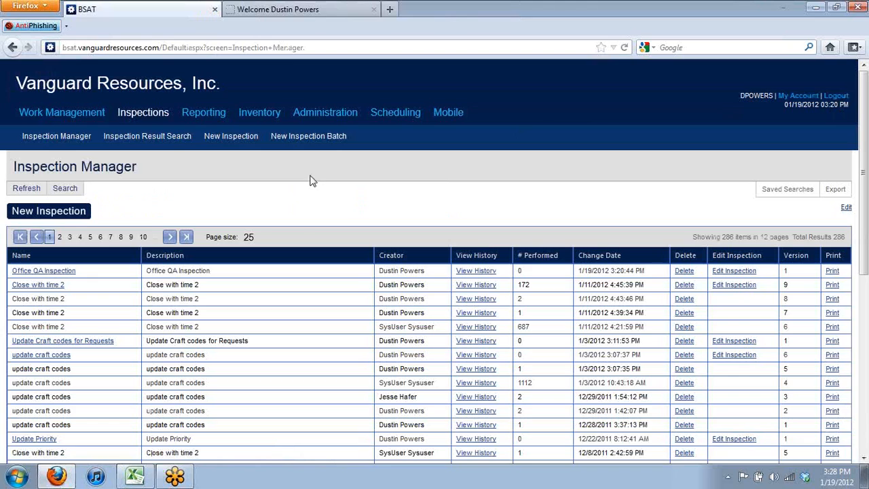
# Open Office QA Inspection from the Name column to perform it
pyautogui.click(70, 273)
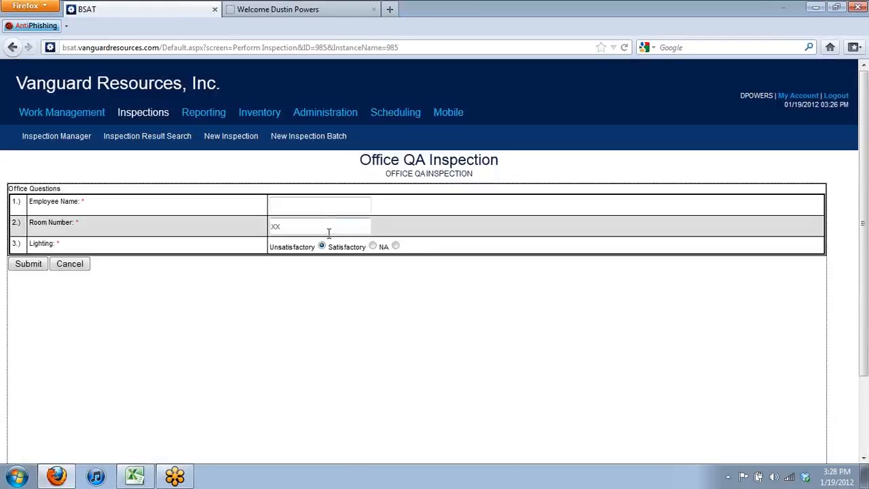
# Enter the employee's name in the Employee Name field, correcting typos
pyautogui.click(329, 200)
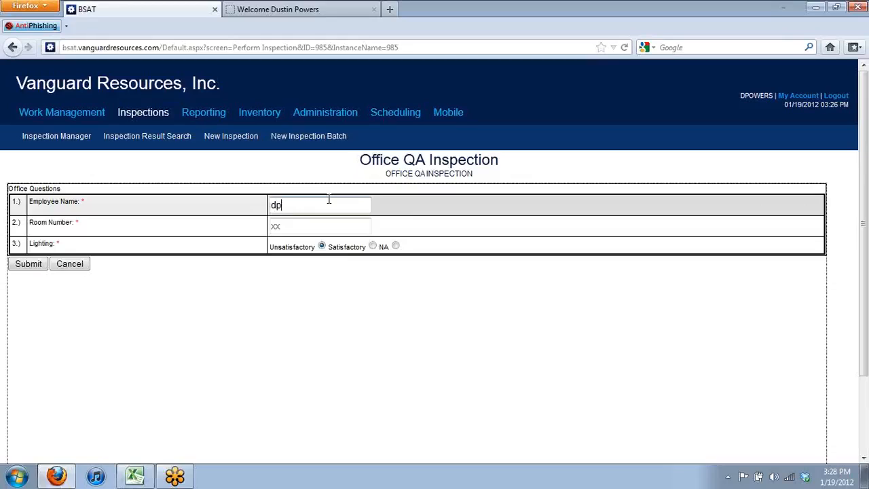
# Set Room Number to 203, submit the inspection, and dismiss the Results Saved alert
pyautogui.click(324, 222)
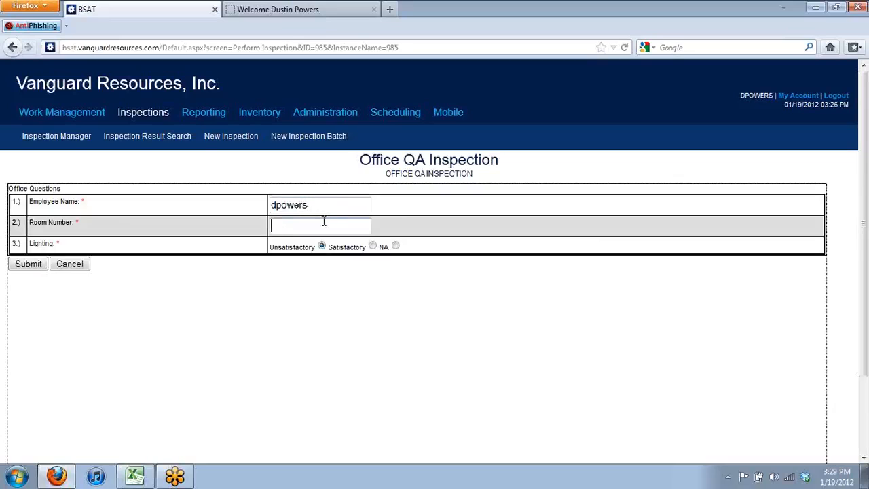
pyautogui.write('2031')
pyautogui.press('BackSpace')
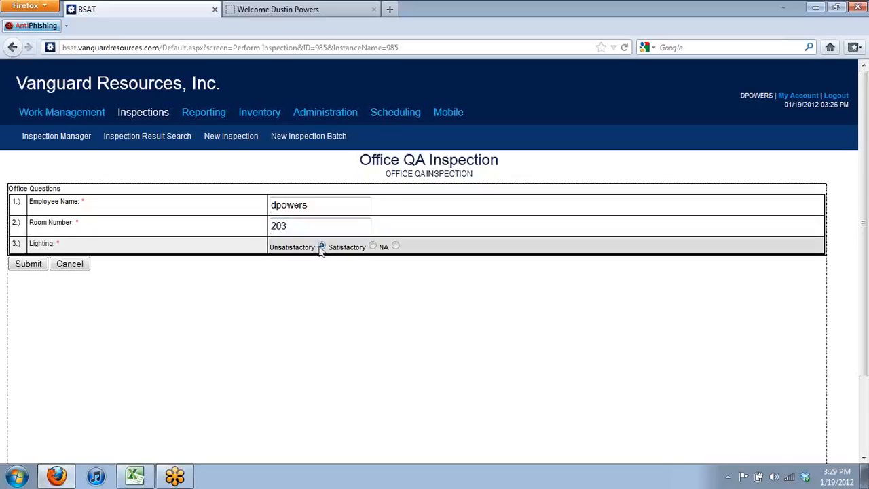
pyautogui.click(28, 266)
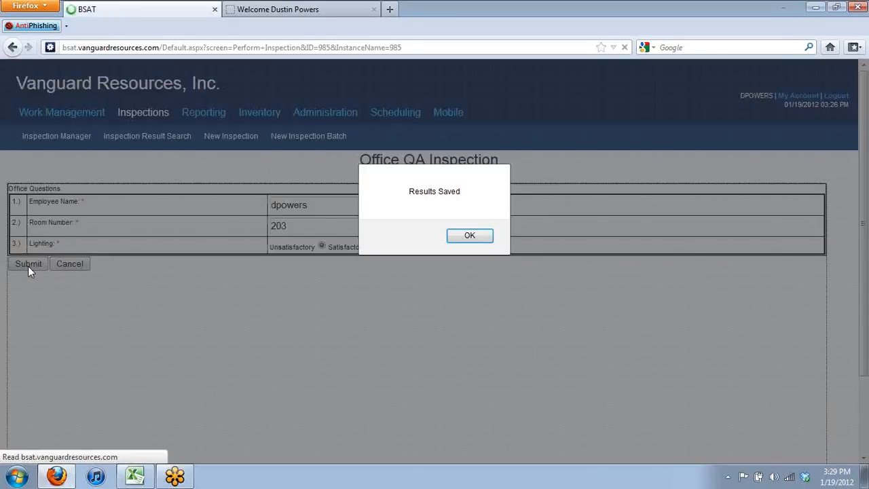
pyautogui.click(473, 238)
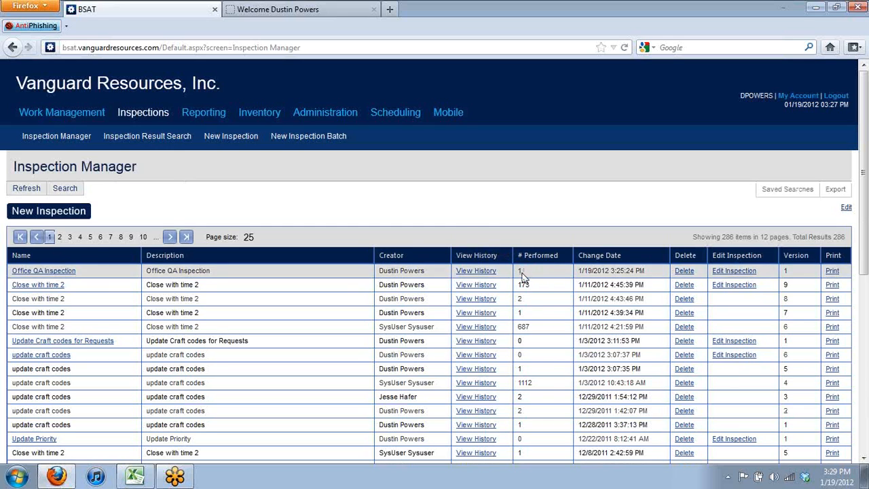
# Show View History for the Office QA Inspection row
pyautogui.click(490, 274)
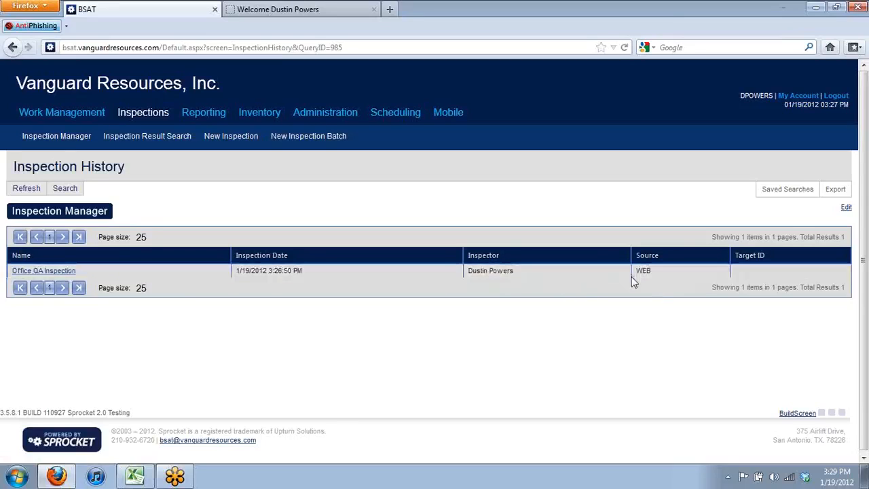
# Open the performed inspection's Detail window and drag it up beside the history list
pyautogui.click(70, 270)
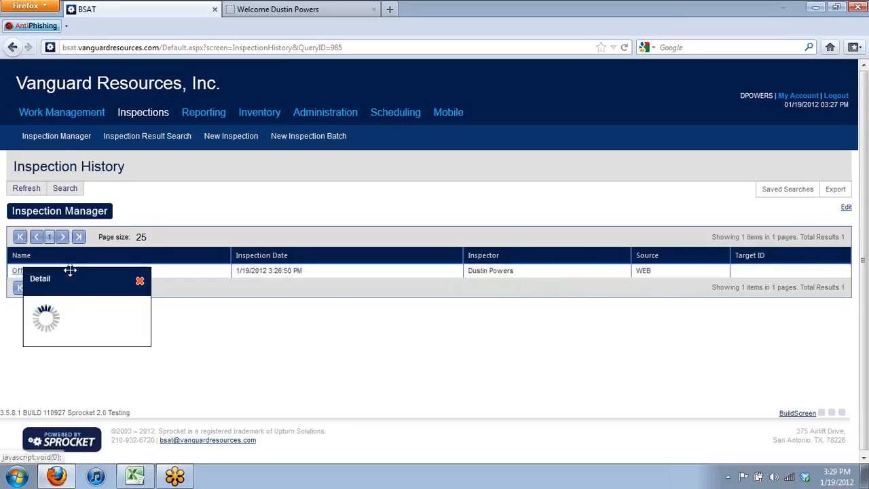
pyautogui.moveTo(70, 271); pyautogui.dragTo(120, 131)
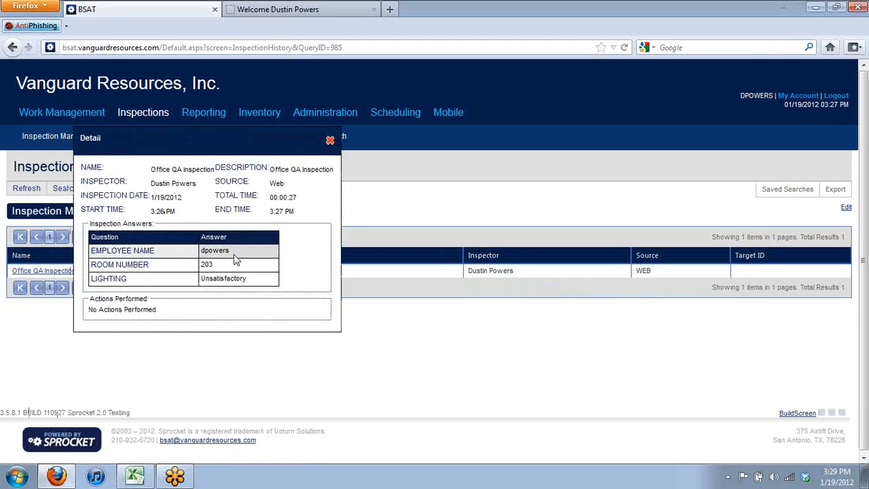